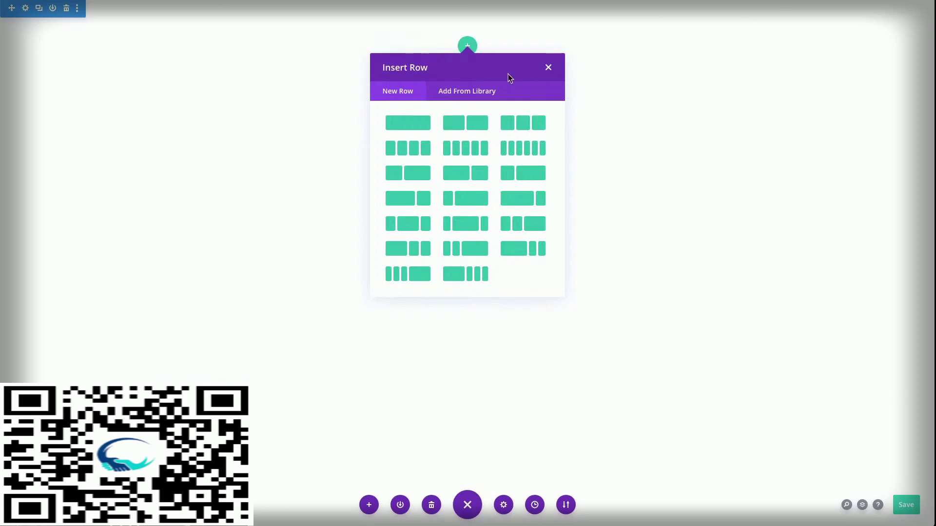
Close the row chooser and paste the copied background into the empty section's Background settings
left_click(548, 68)
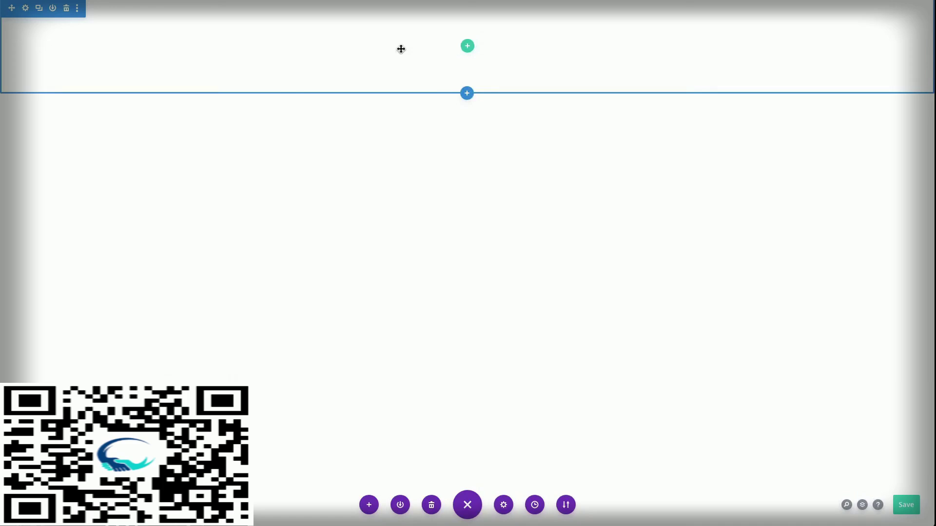
left_click(25, 8)
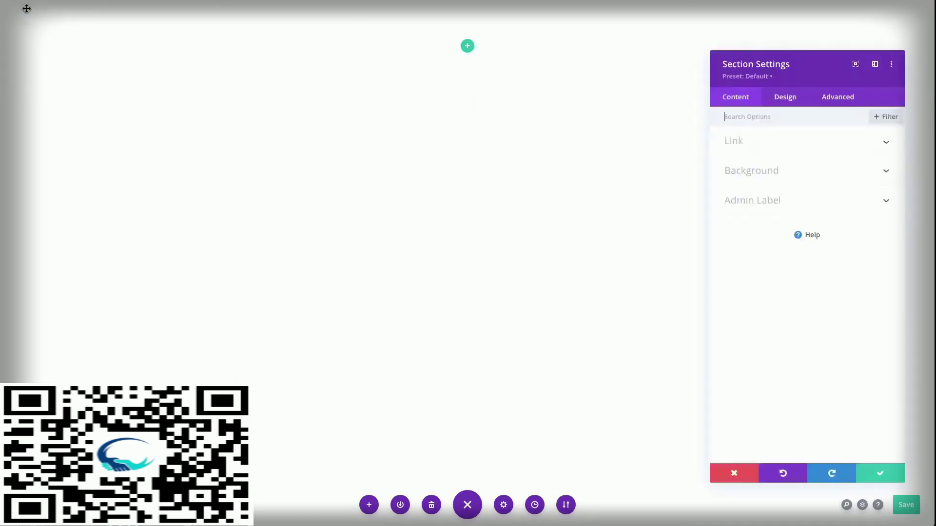
left_click(769, 174)
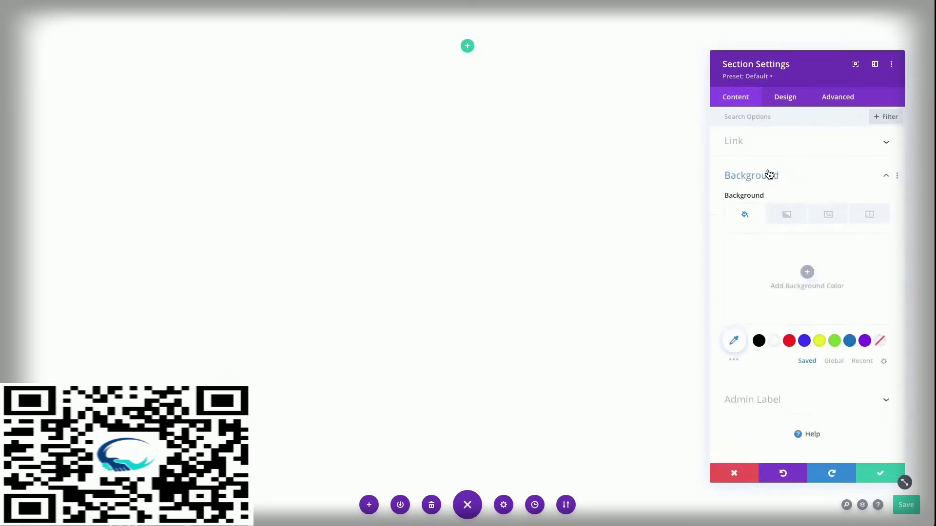
right_click(767, 175)
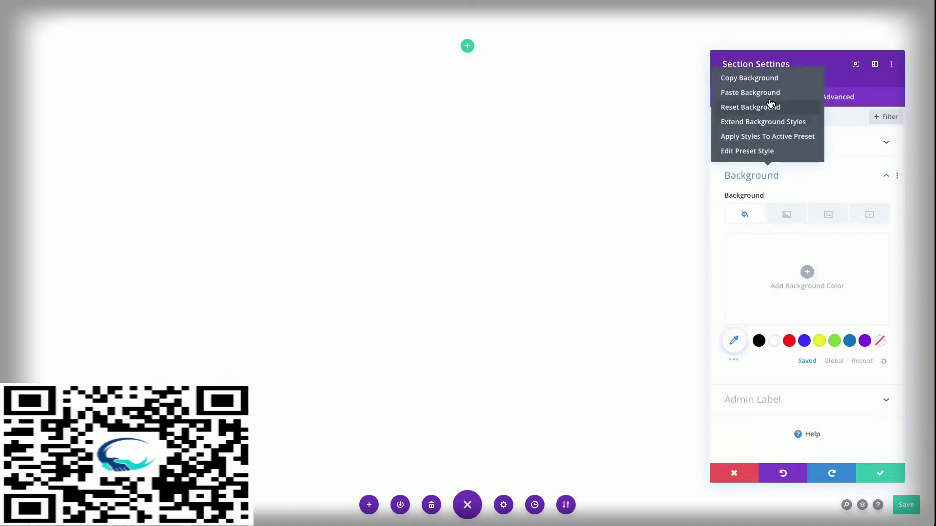
left_click(767, 95)
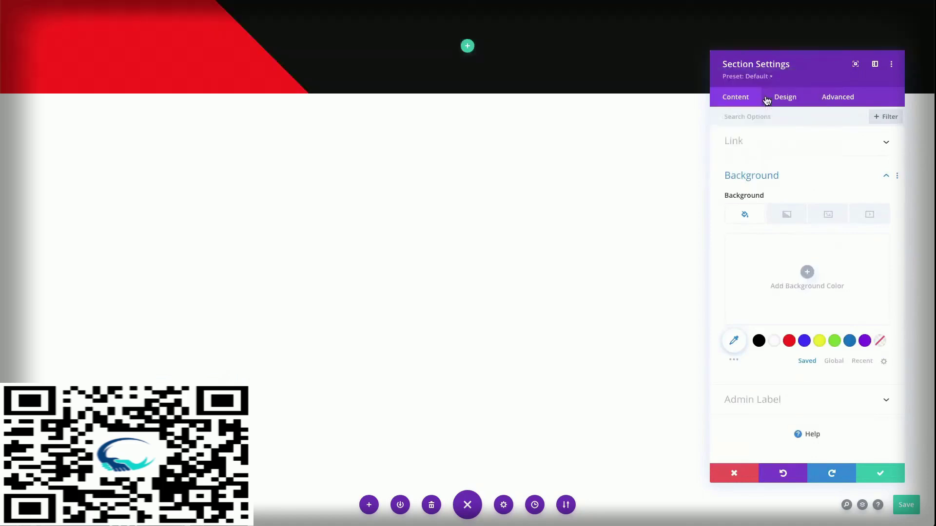
Examine the section's background gradient settings: colours, type, direction, and start and end positions
left_click(799, 221)
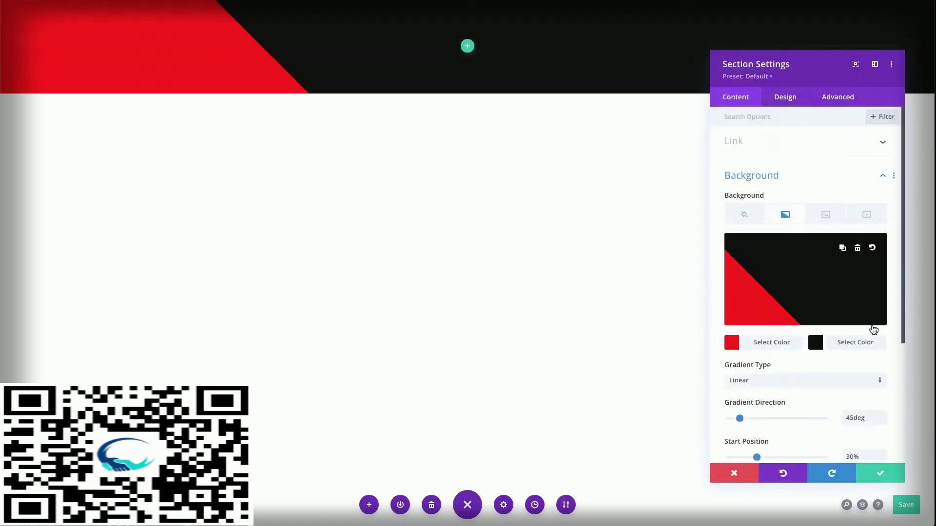
scroll(873, 331, "down", 2)
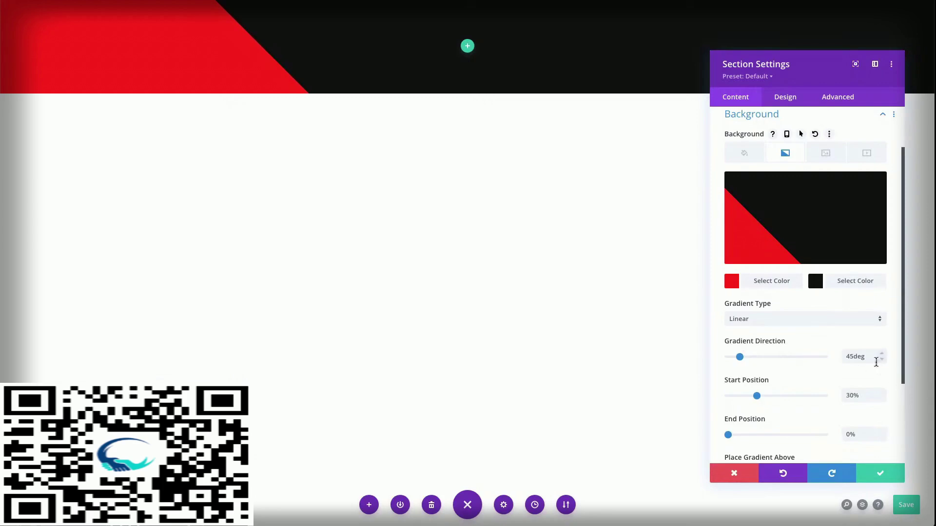
left_click_drag(874, 357, 839, 359)
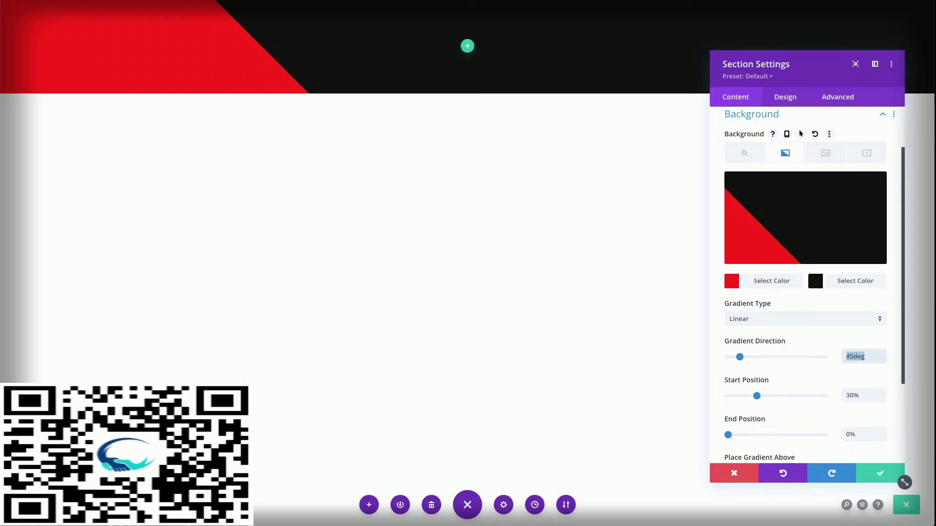
left_click(896, 310)
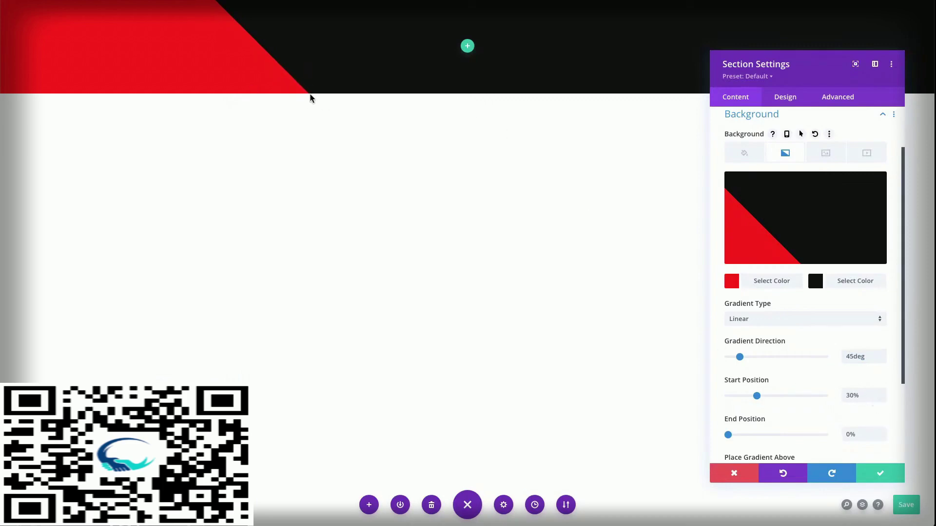
scroll(751, 351, "down", 1)
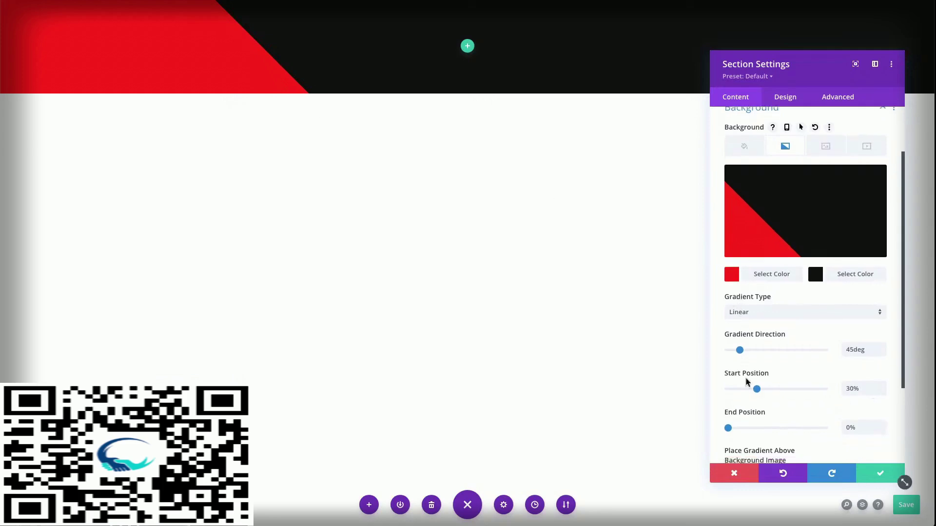
scroll(768, 424, "down", 1)
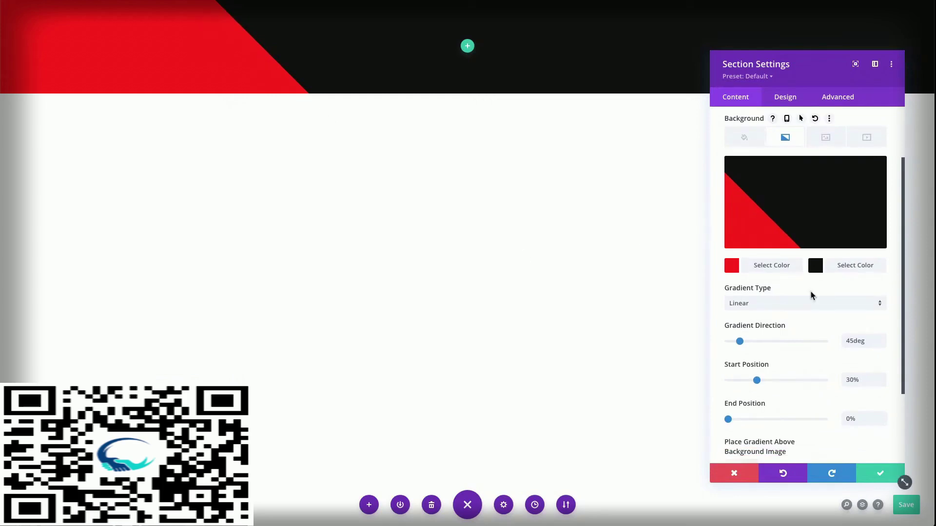
scroll(863, 345, "up", 2)
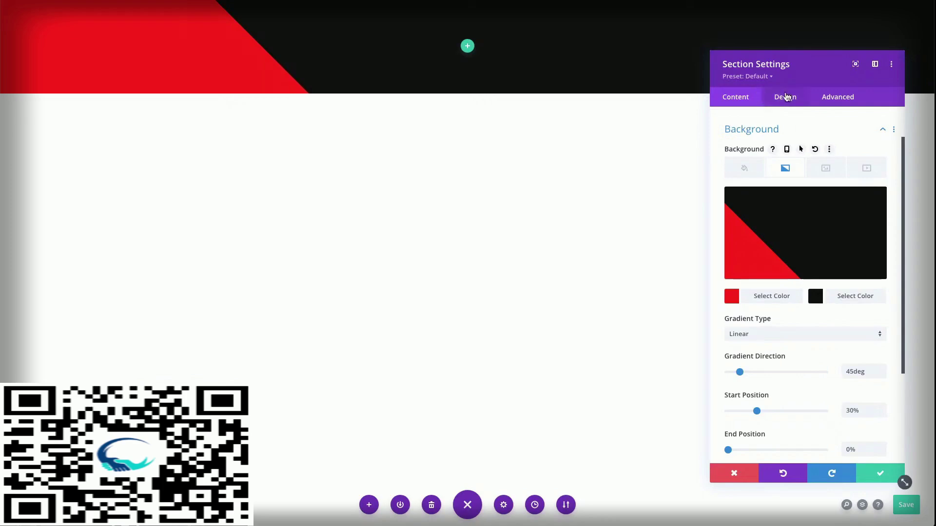
Set the section's top and bottom padding to 0px and save the section settings
left_click(789, 100)
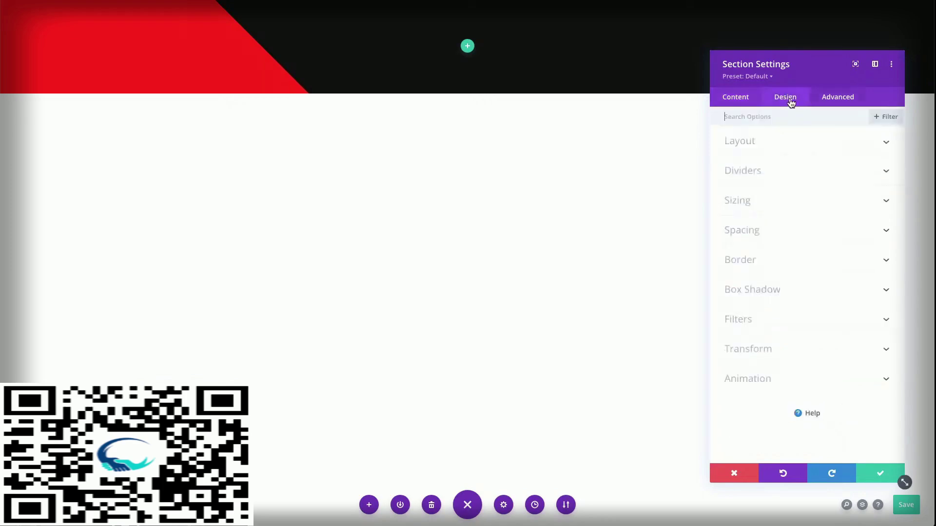
left_click(799, 234)
left_click(750, 243)
left_click(796, 241)
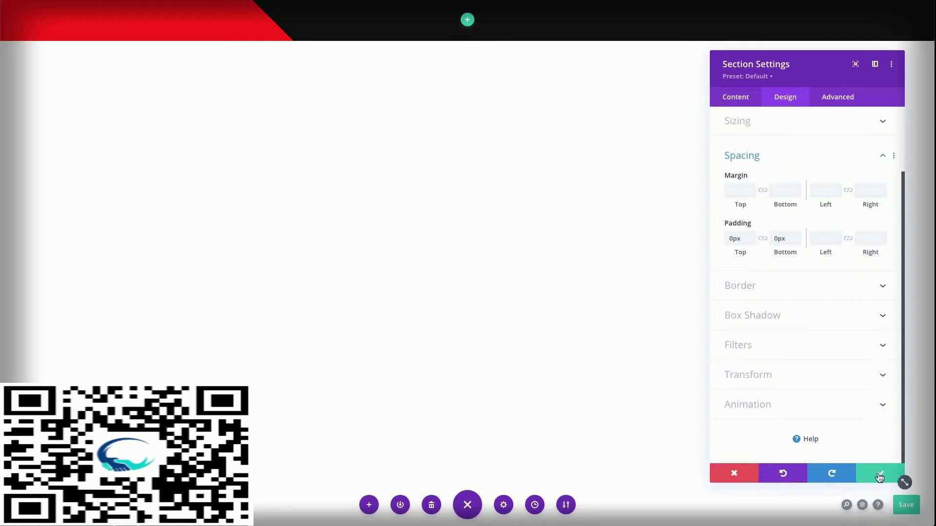
left_click(880, 473)
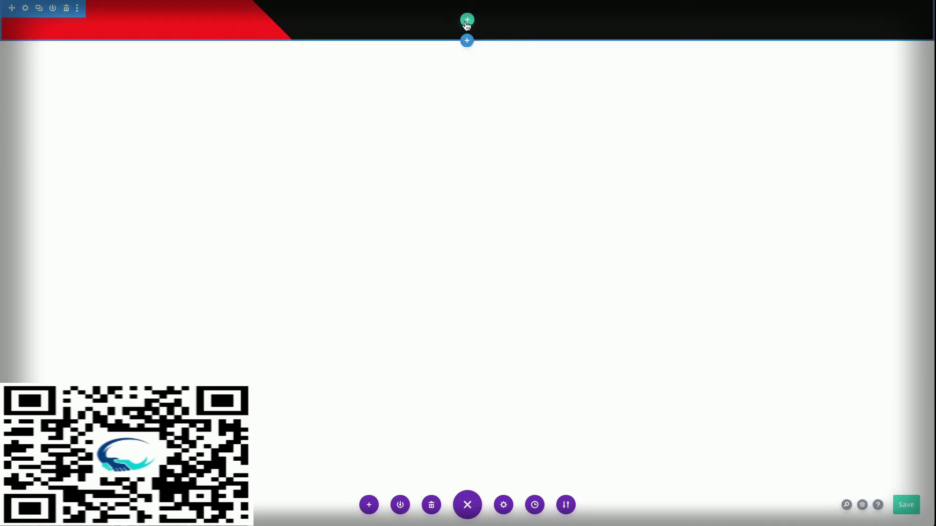
Insert a single-column row in the section without adding a module
left_click(467, 38)
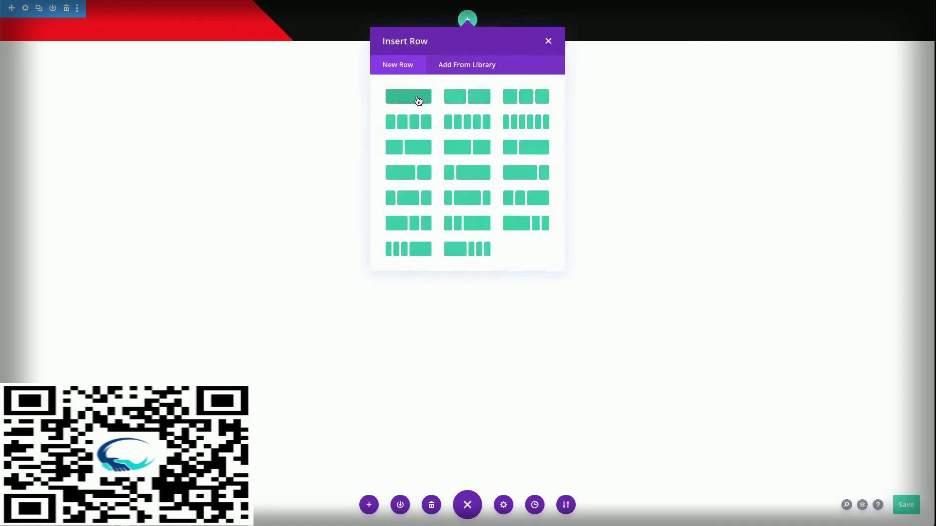
left_click(416, 96)
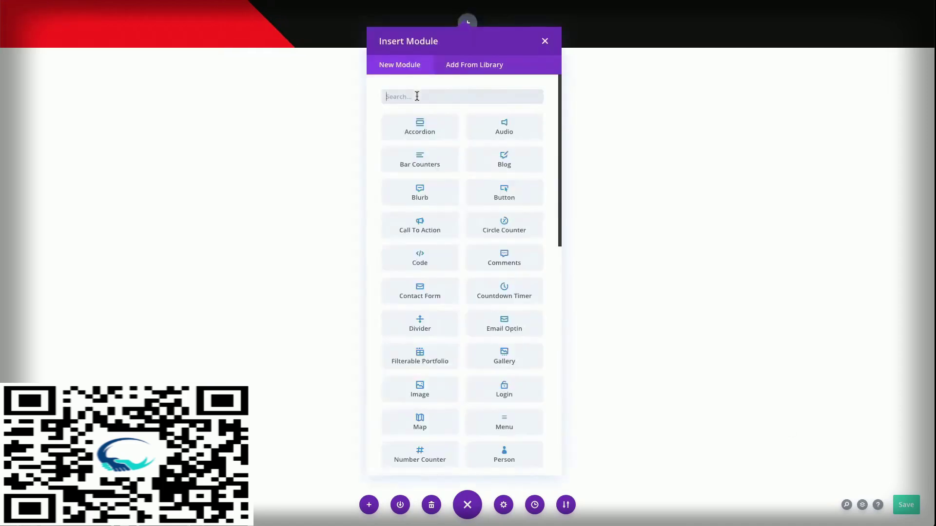
left_click(545, 41)
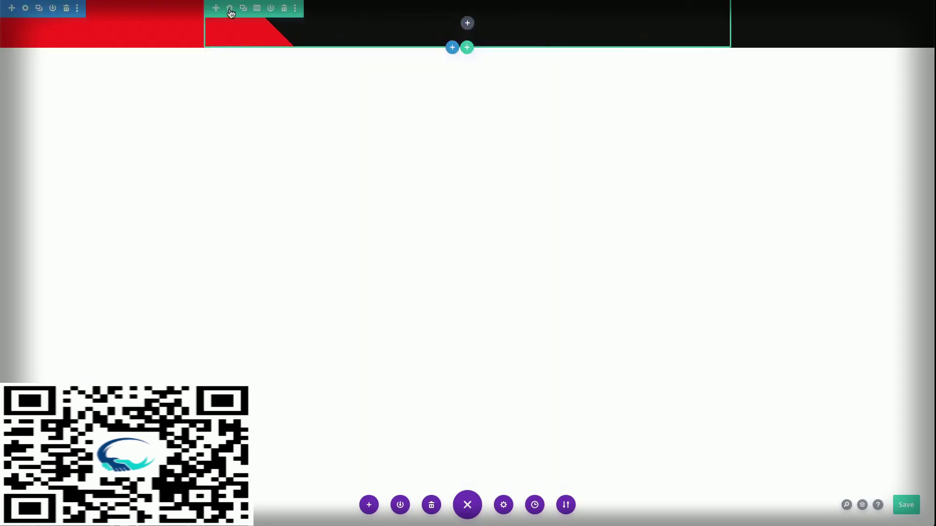
Enable a custom gutter width of 1 for the row, set its width to 100%, and save the settings
left_click(229, 8)
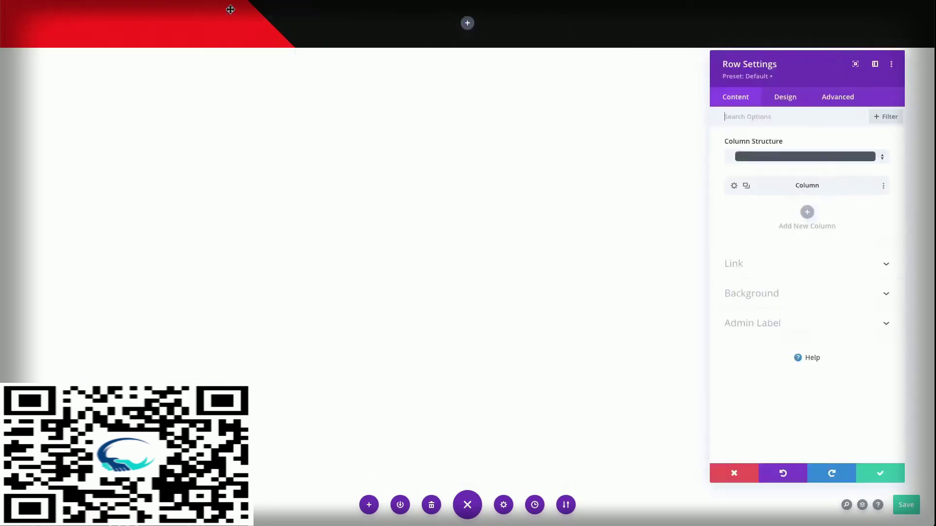
left_click(778, 100)
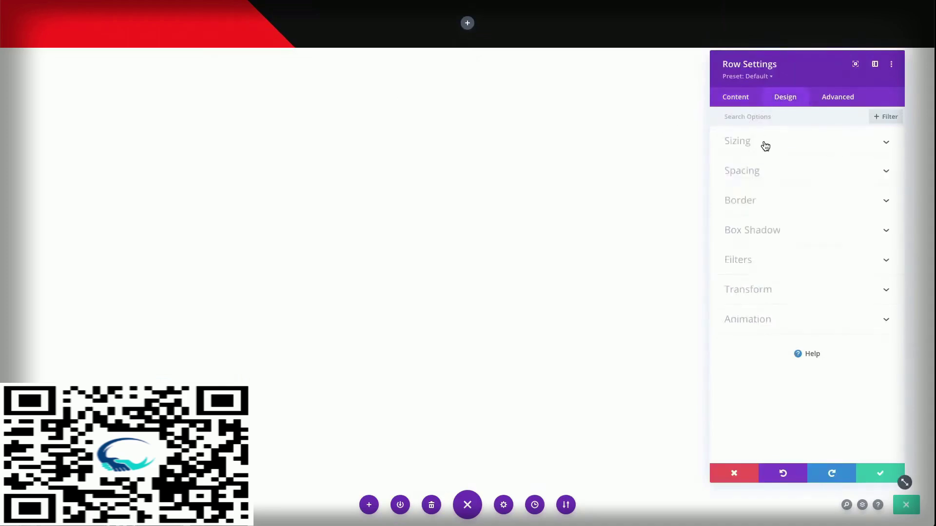
left_click(765, 144)
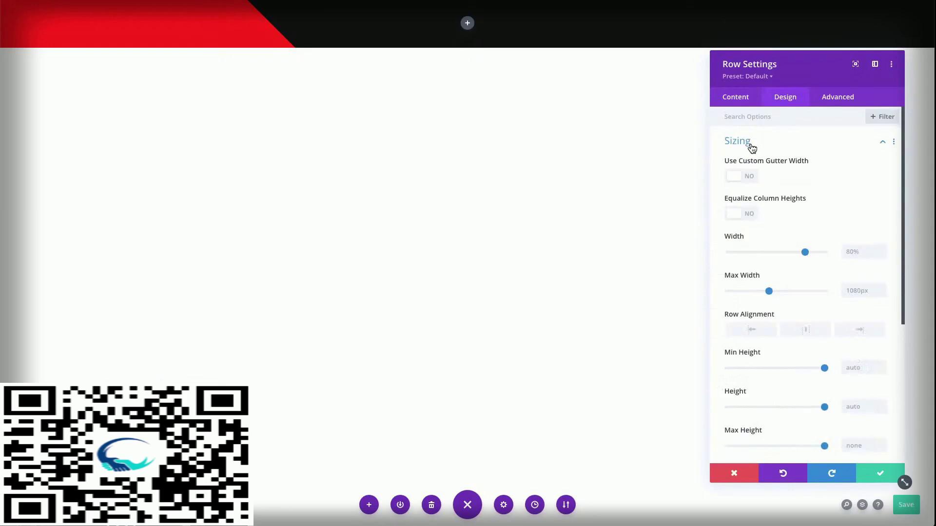
left_click(751, 176)
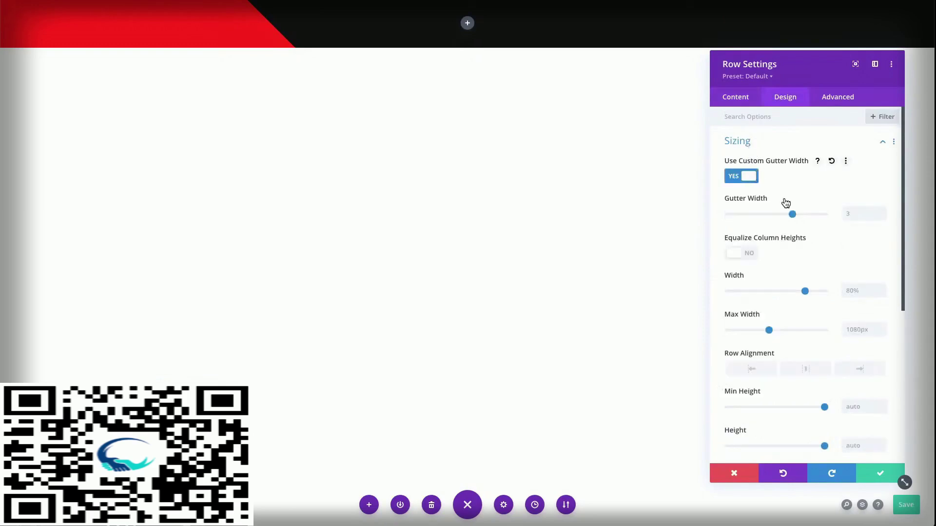
left_click_drag(794, 215, 727, 215)
left_click(859, 290)
type("100")
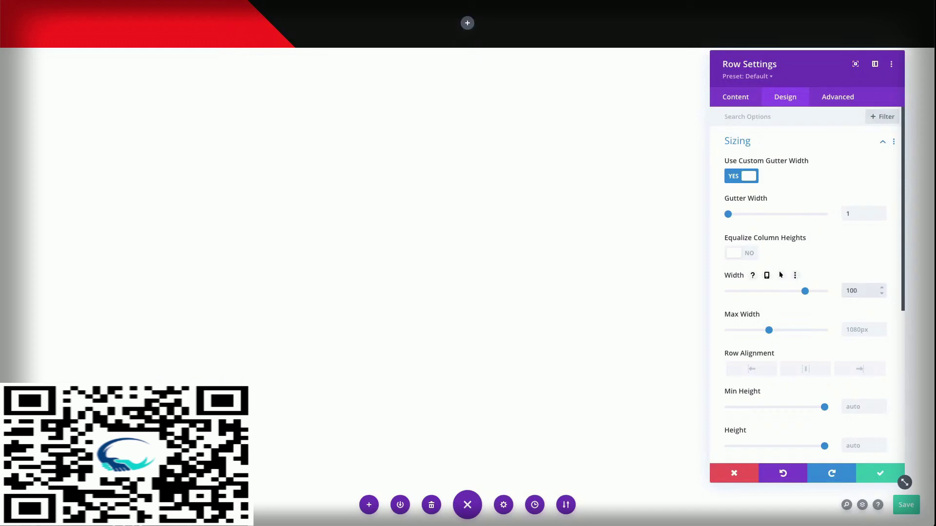
key("Return")
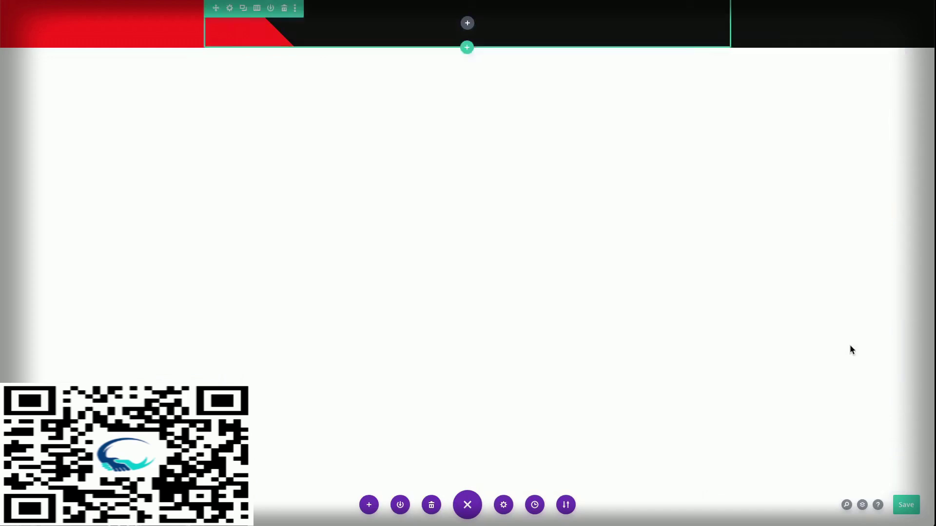
Reopen the row's sizing settings and set the maximum width to 1700px
left_click(229, 8)
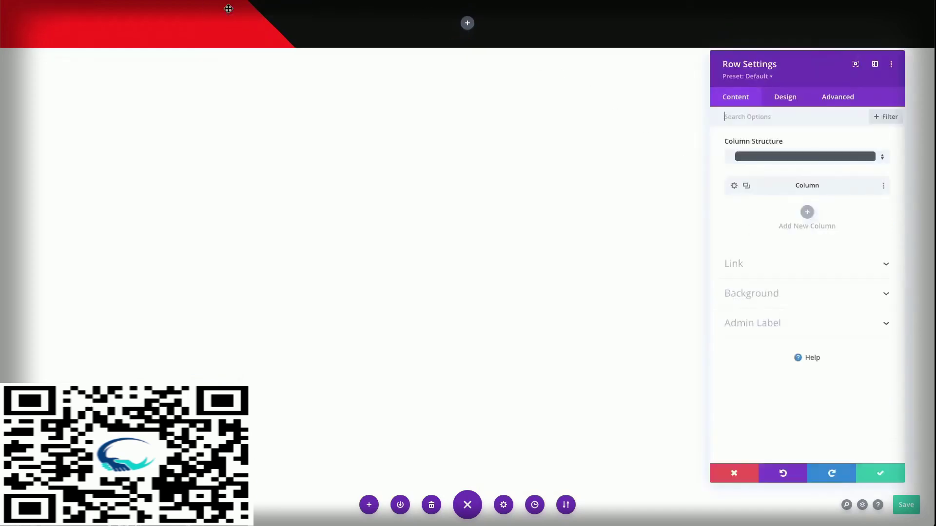
left_click(788, 99)
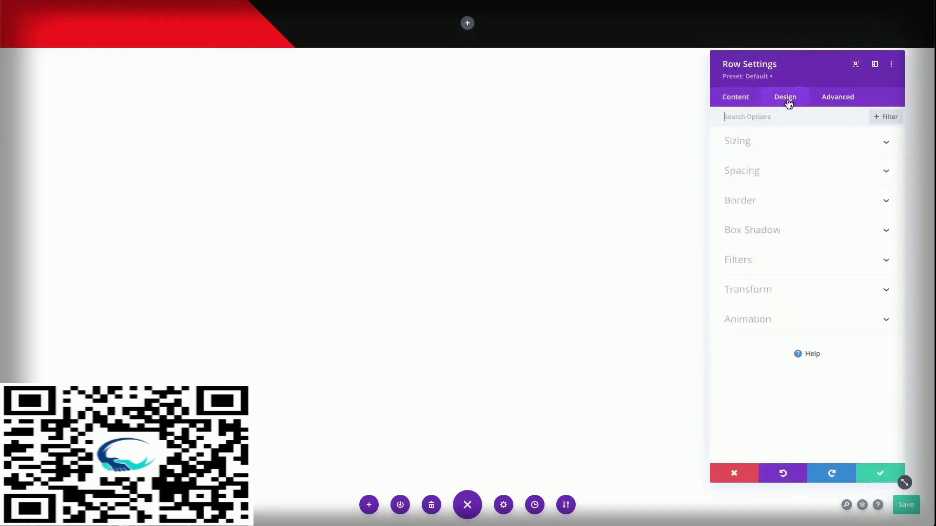
left_click(798, 150)
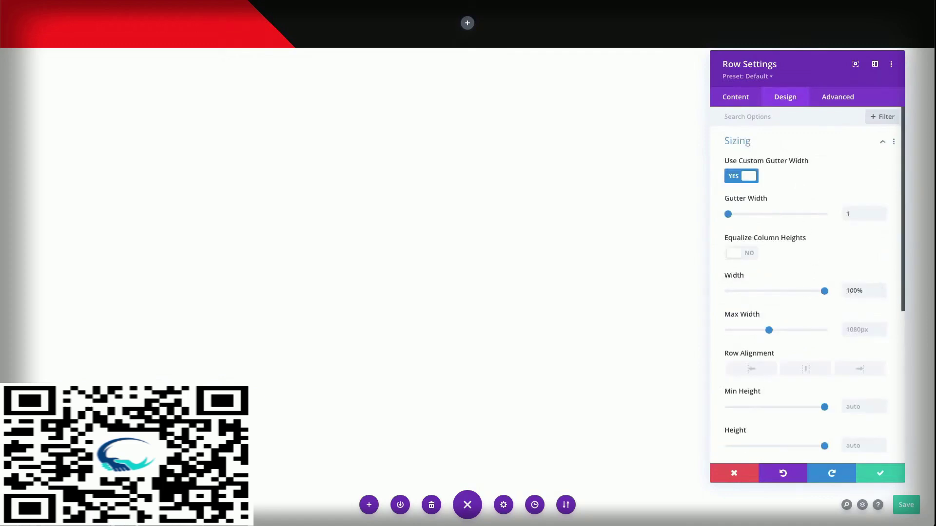
left_click(856, 334)
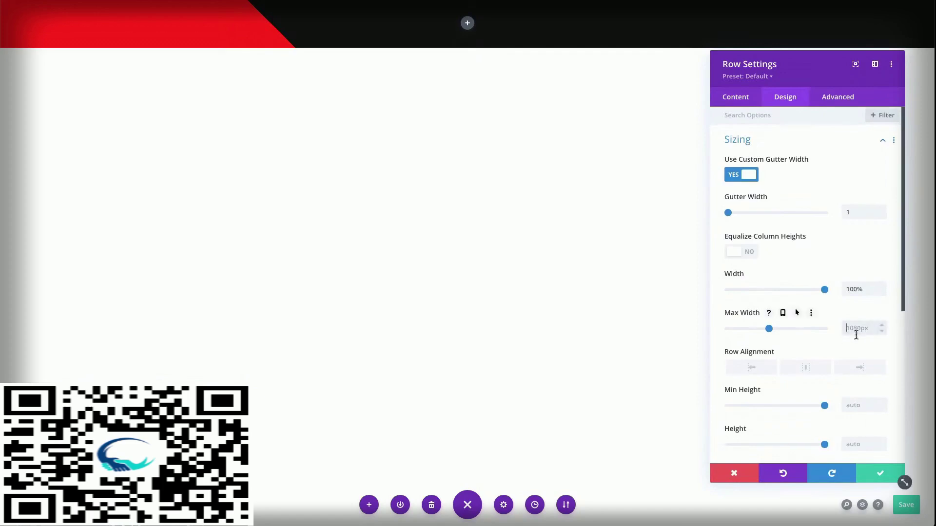
type("1700px")
key("ctrl+s")
Set the row's height to 100vh
scroll(888, 329, "down", 2)
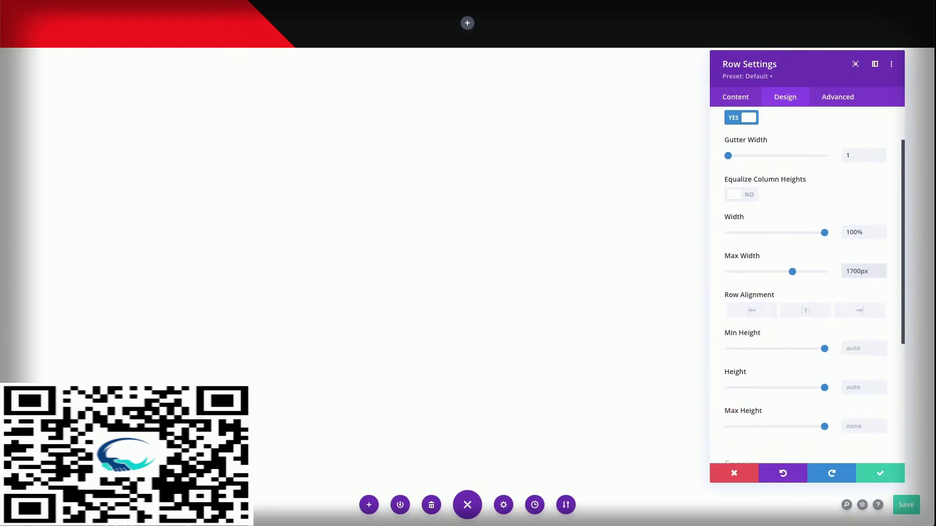
scroll(823, 352, "down", 1)
left_click(850, 346)
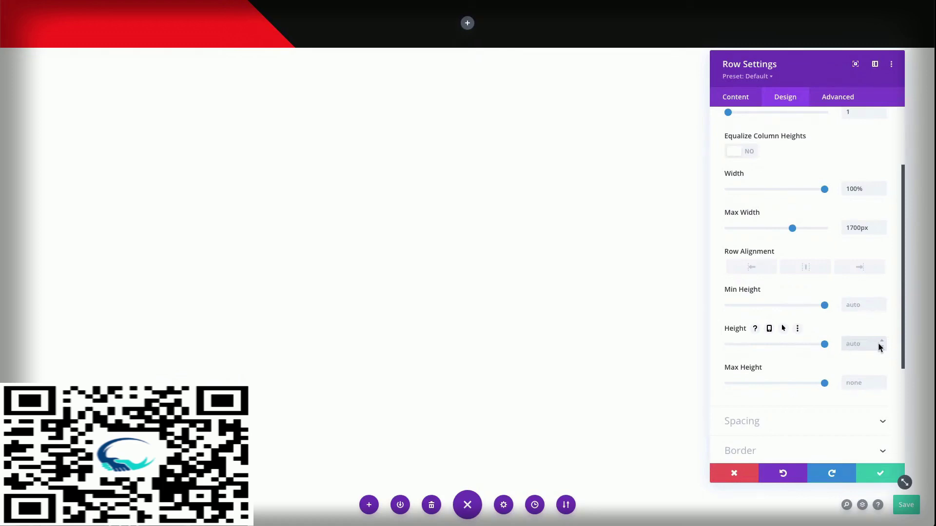
type("100vh")
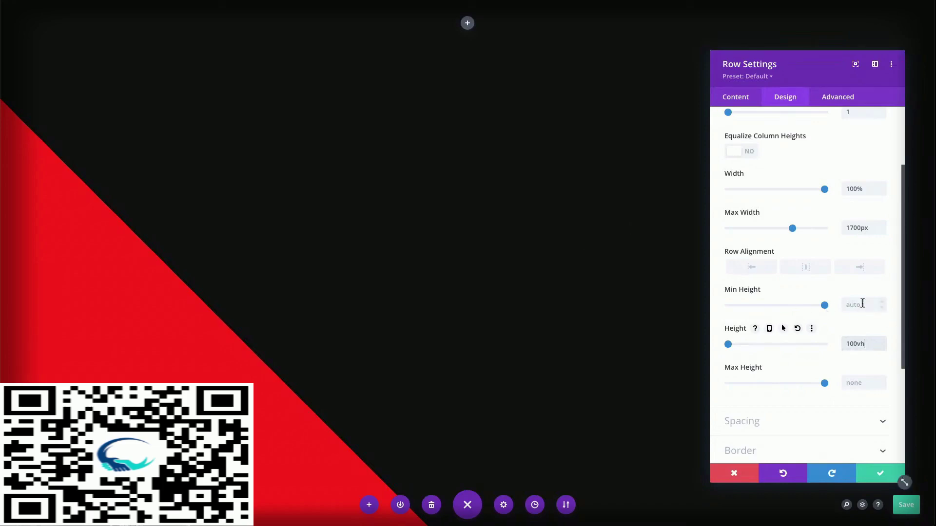
Enable responsive values for the row's Min Height, set it to none for tablet and phone, and return to the desktop view
left_click(784, 289)
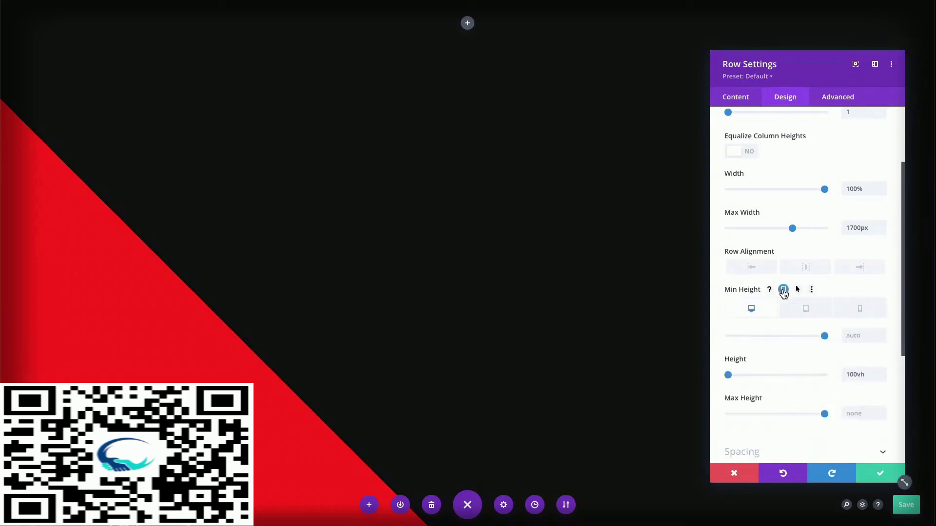
left_click(801, 309)
left_click(868, 336)
type("none")
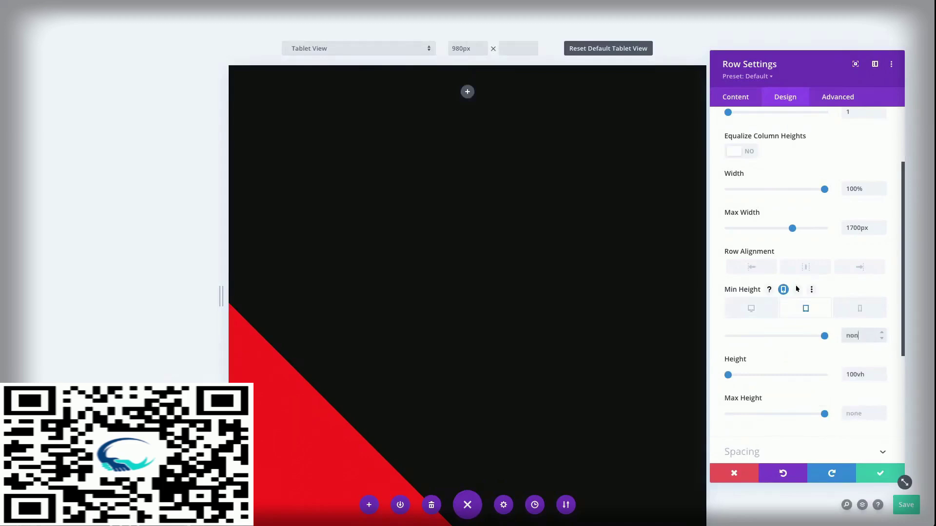
left_click(860, 309)
left_click(855, 335)
type("none")
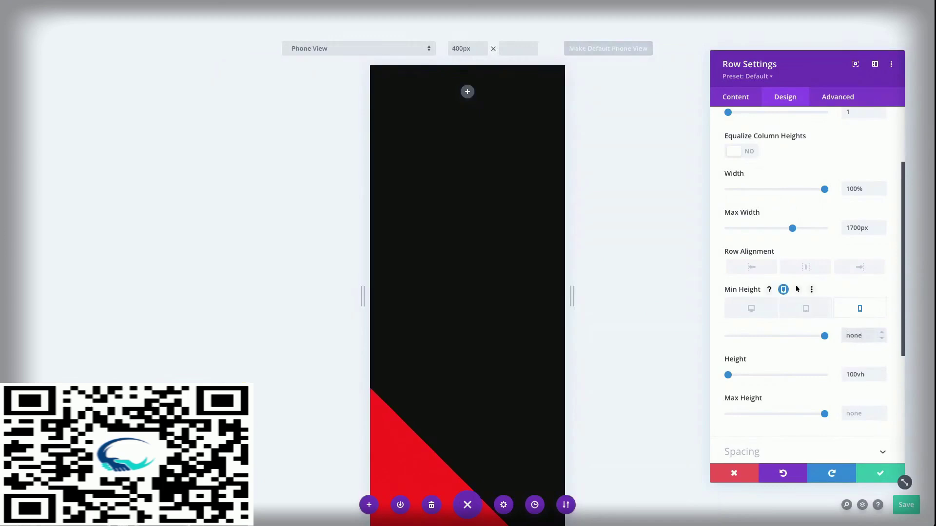
left_click(751, 309)
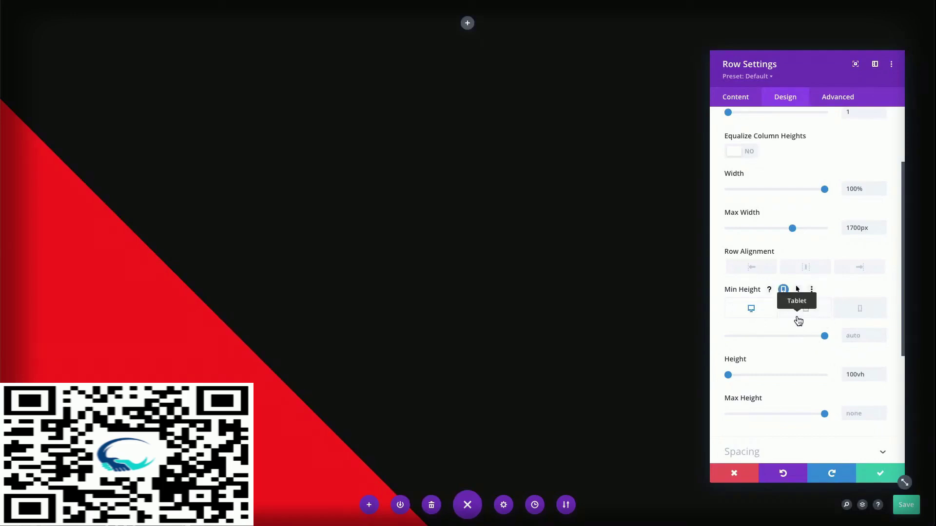
Move the 100vh value from the row's Height to its desktop Min Height, and check the tablet and phone values
left_click_drag(870, 374, 847, 374)
key("ctrl+c")
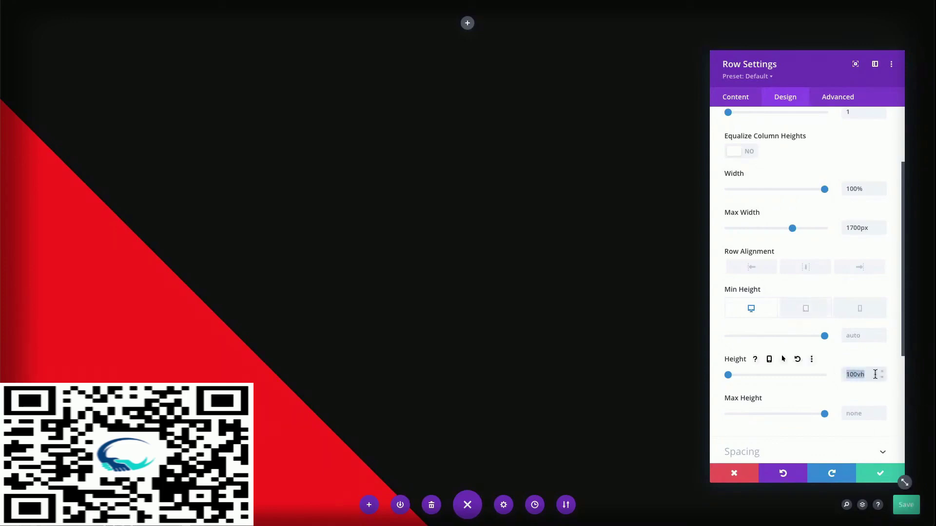
key("BackSpace")
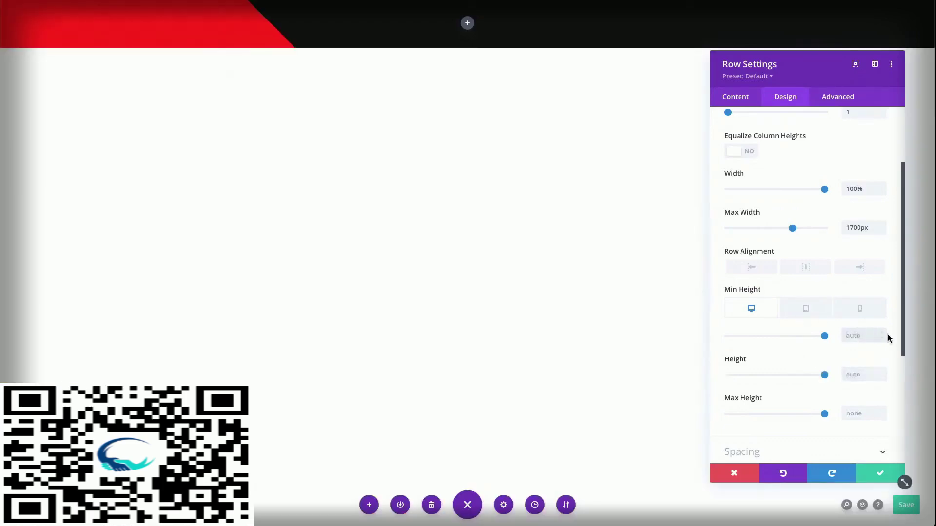
left_click(885, 336)
key("ctrl+v")
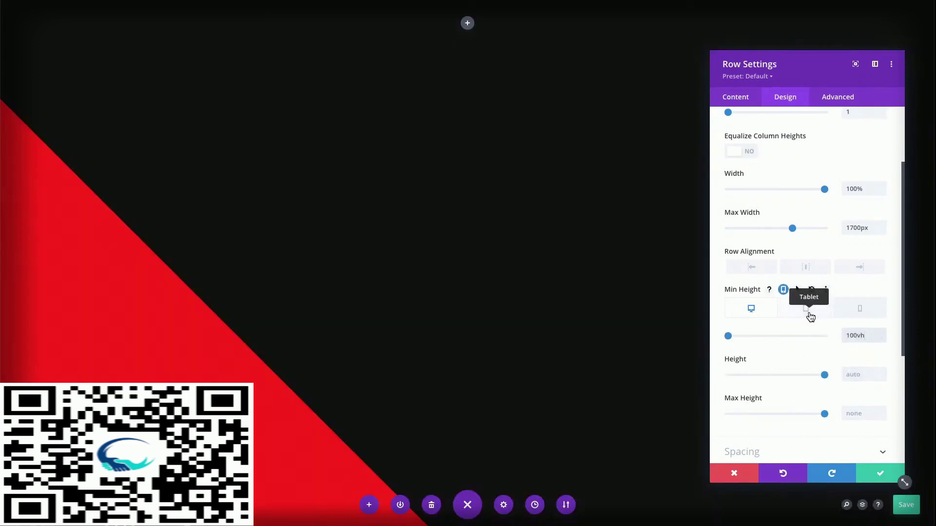
left_click(809, 314)
left_click(856, 315)
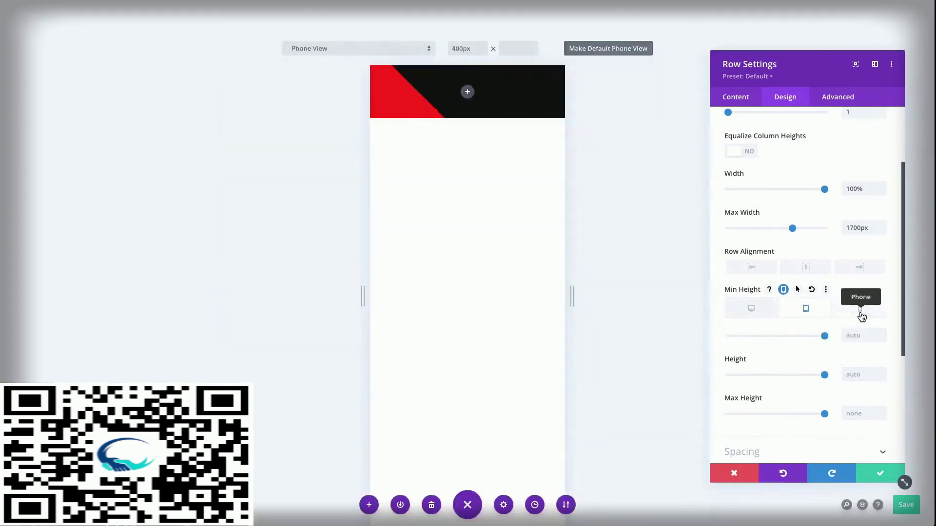
left_click(807, 313)
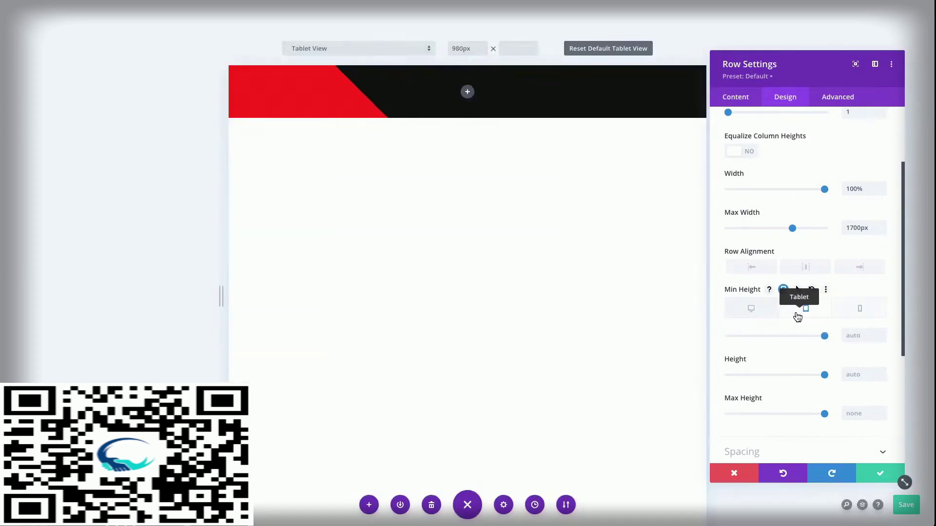
left_click(752, 315)
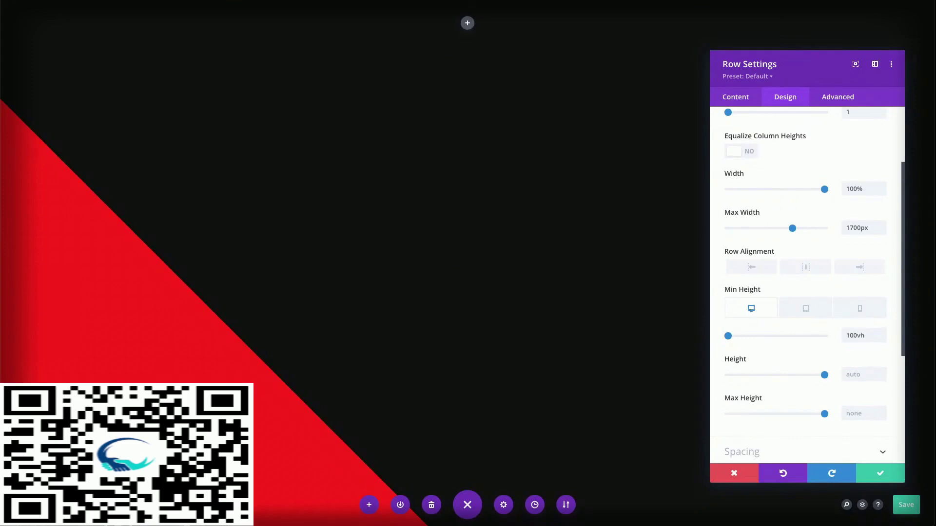
Set the row's top and bottom padding to 0px and save the row settings
scroll(820, 359, "down", 2)
left_click(810, 369)
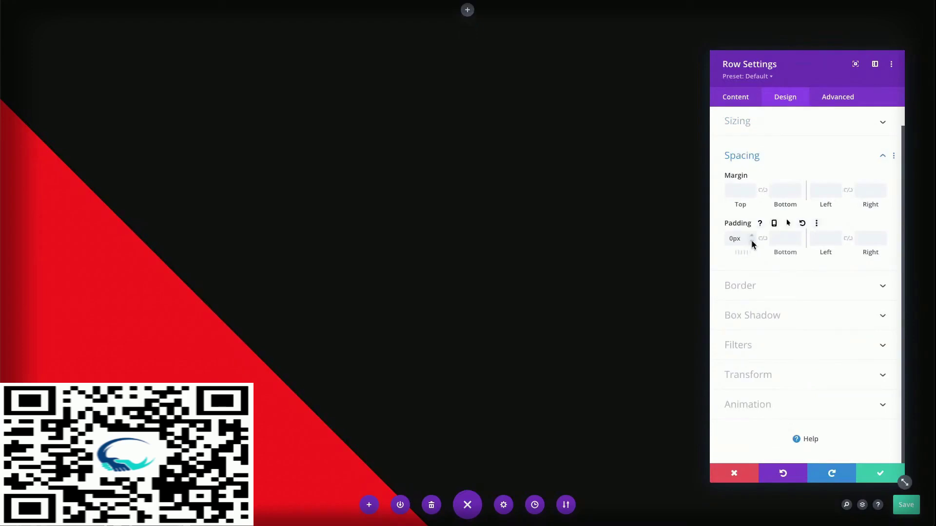
left_click(797, 241)
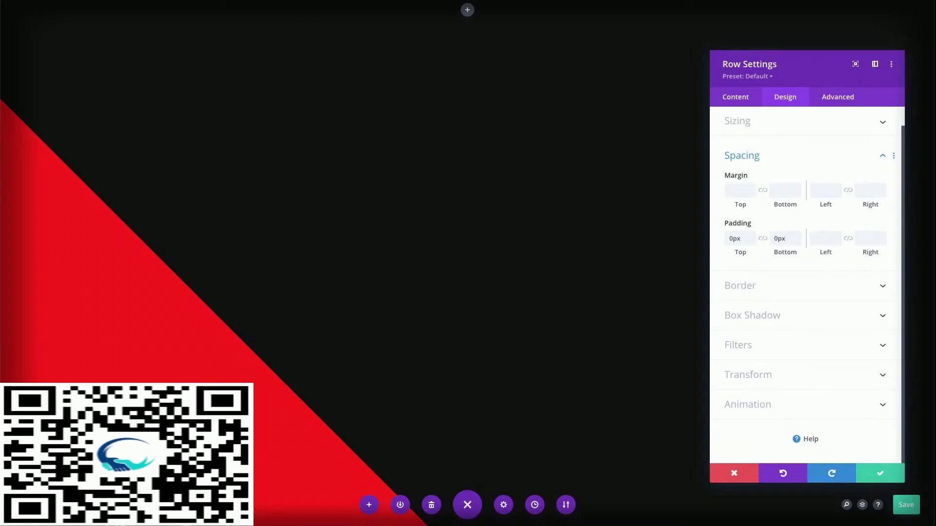
left_click(883, 472)
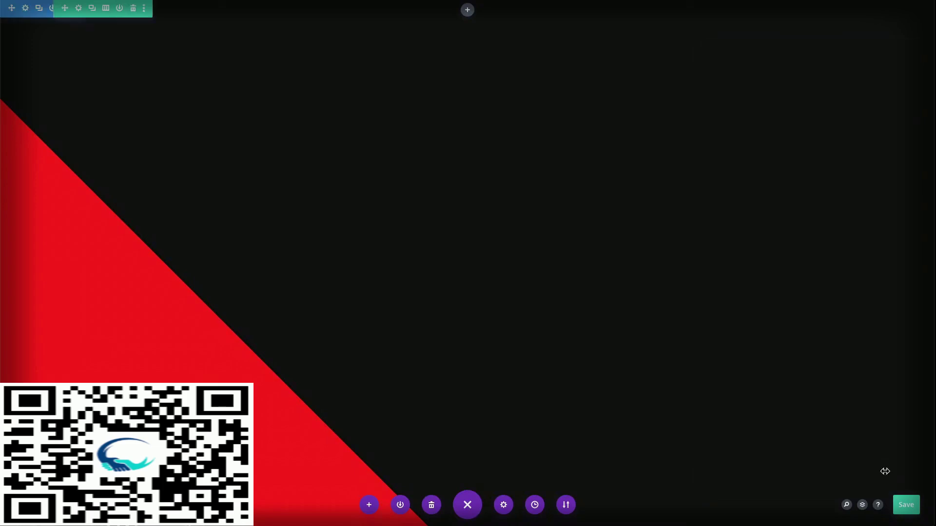
Insert a Text module into the row's empty column
left_click(467, 11)
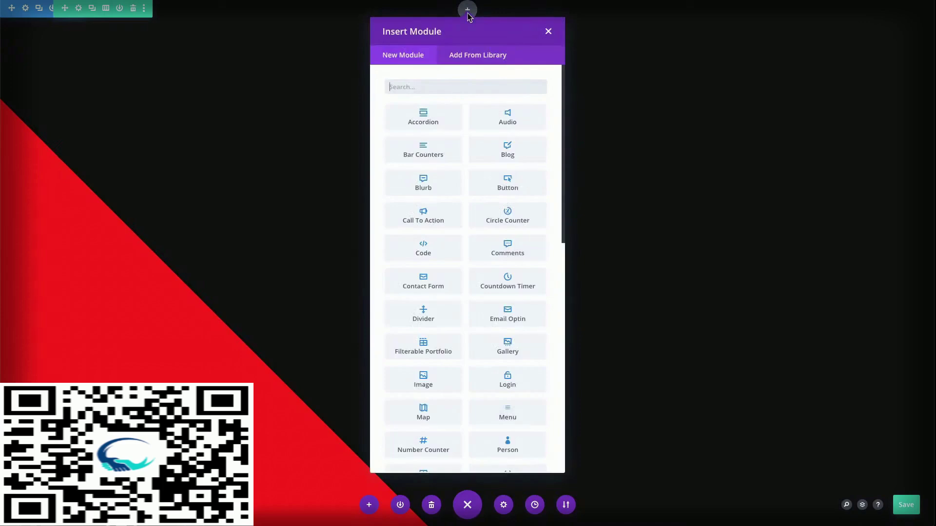
type("text")
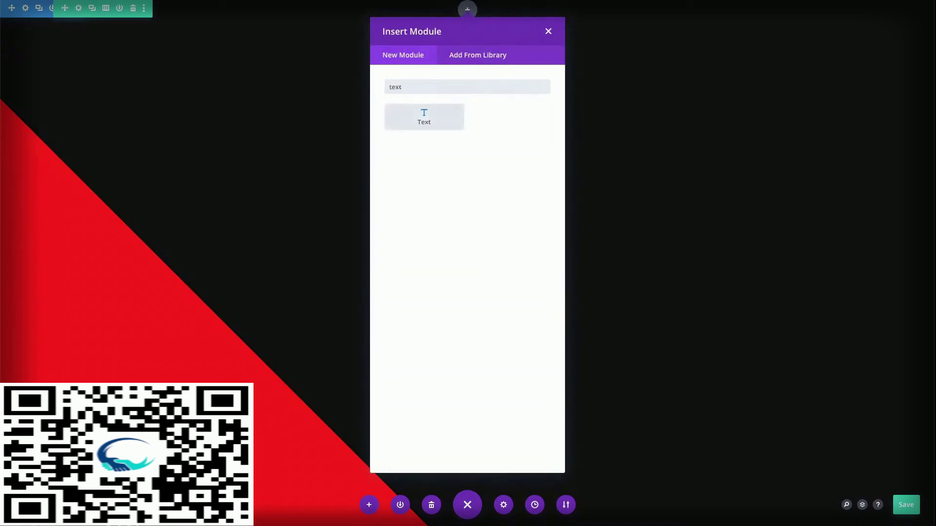
left_click(445, 127)
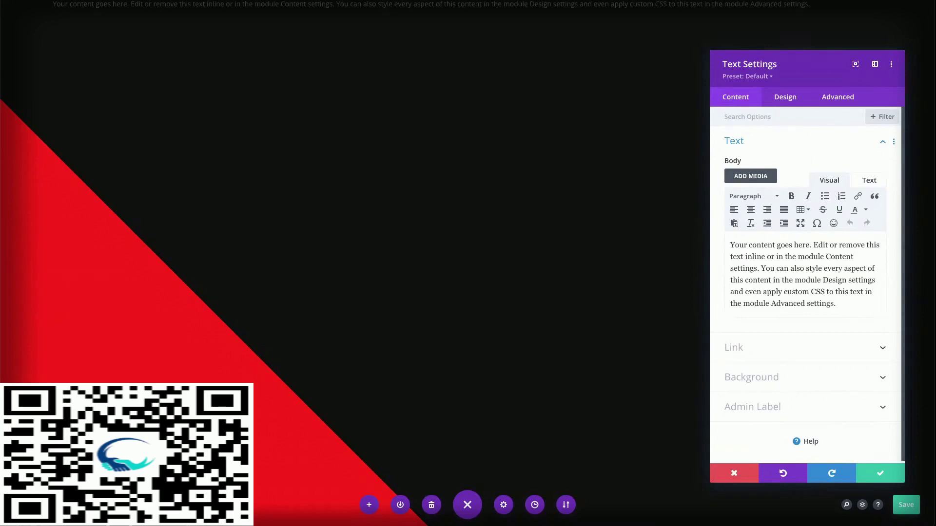
Replace the module's body with the HTML <h1>Fluid Fullscreen Page Design<span style="color: #ff2000;">.</span></h1>
left_click(873, 182)
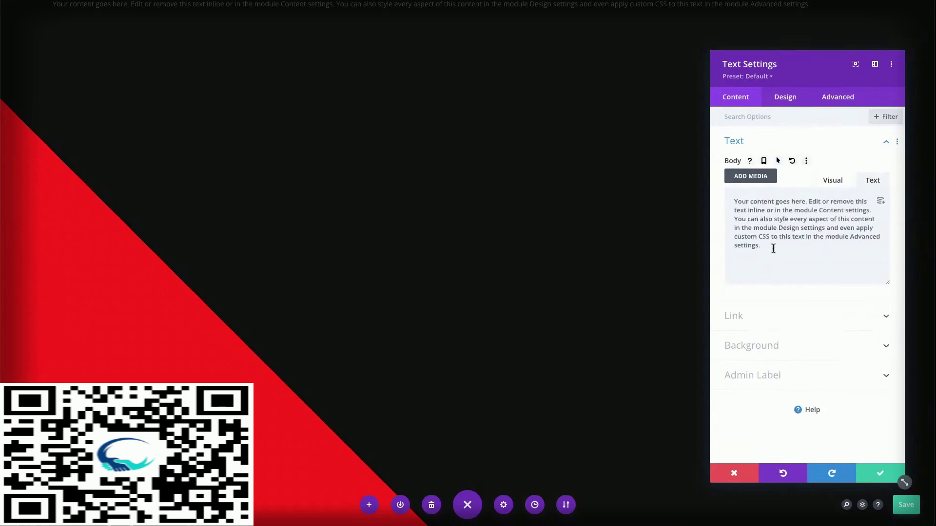
left_click_drag(758, 246, 726, 203)
type("<h1>Fluid Fullscreen Page Design<span style=\"color: #ff2000;\"></span></h1>")
left_click(805, 210)
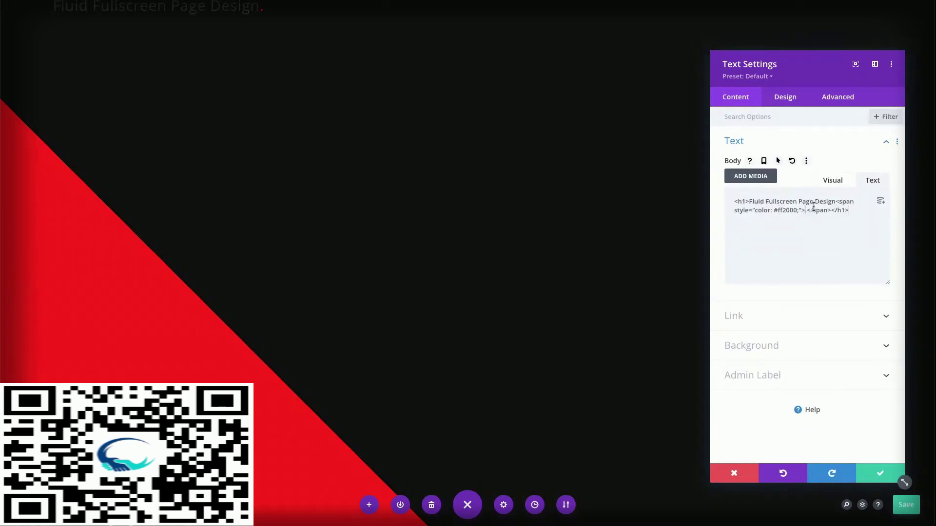
type(".")
left_click(261, 8)
double_click(819, 212)
left_click(819, 219)
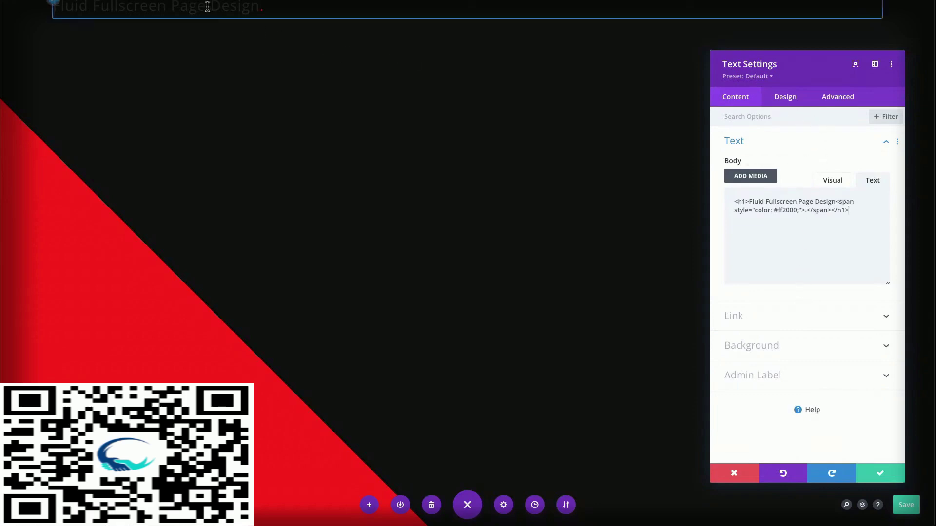
Add font-size: clamp(32px, 4.1vw, 70px); to the text module's Main Element custom CSS and widen the settings window to fit it
left_click(832, 99)
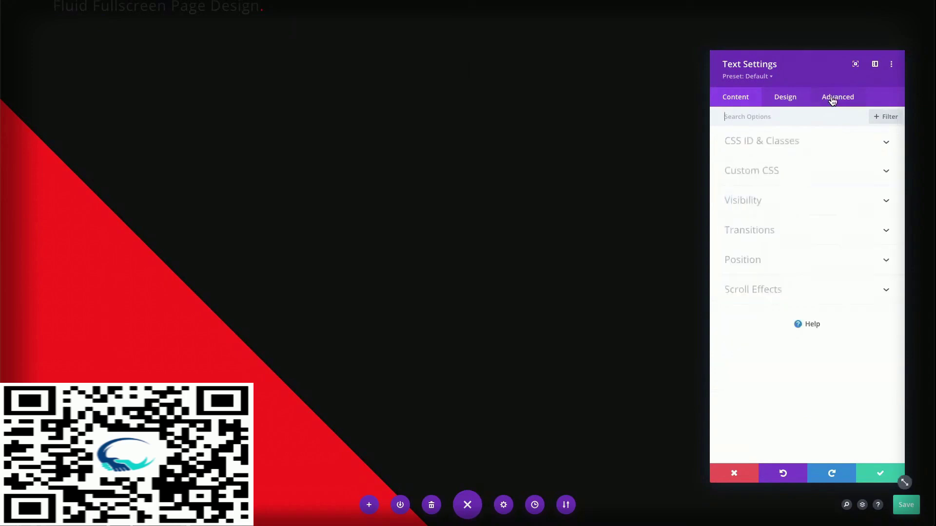
left_click(813, 179)
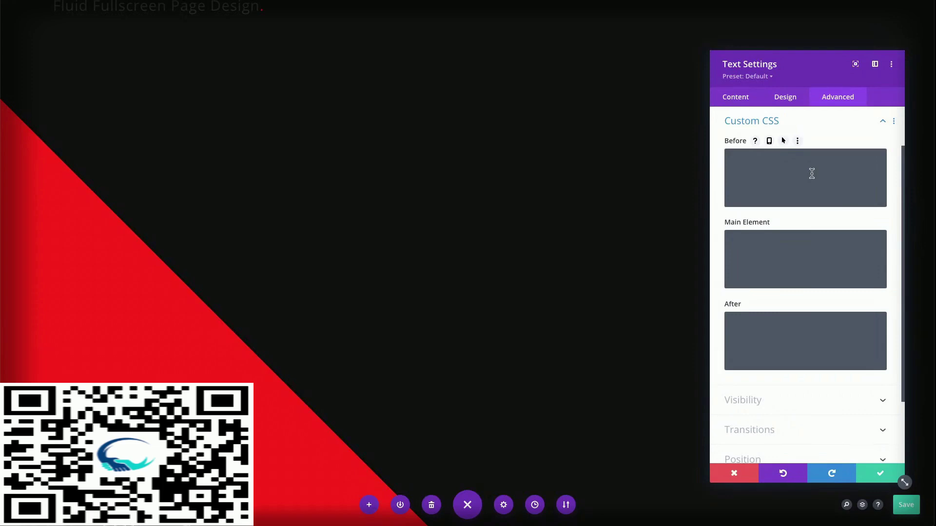
left_click(799, 263)
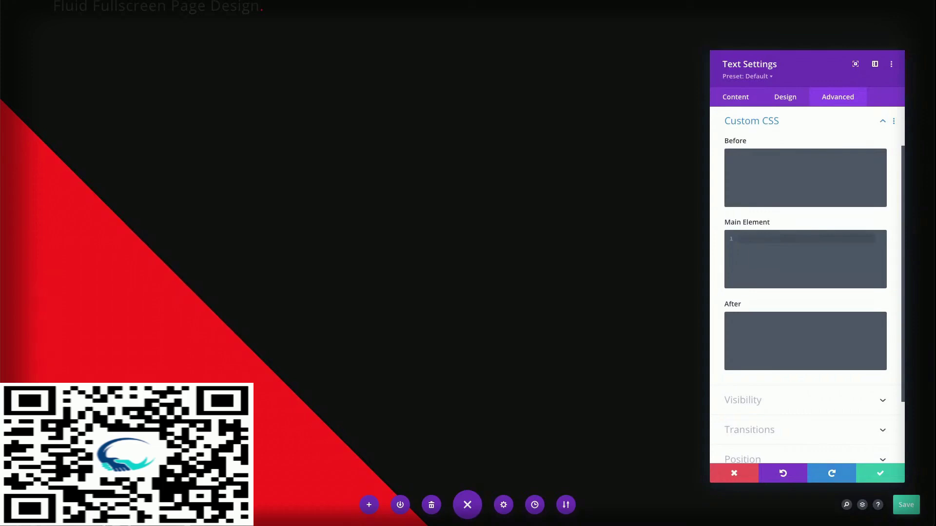
left_click(801, 242)
type("font-size: clamp(32px, 4.1vw, 70px);")
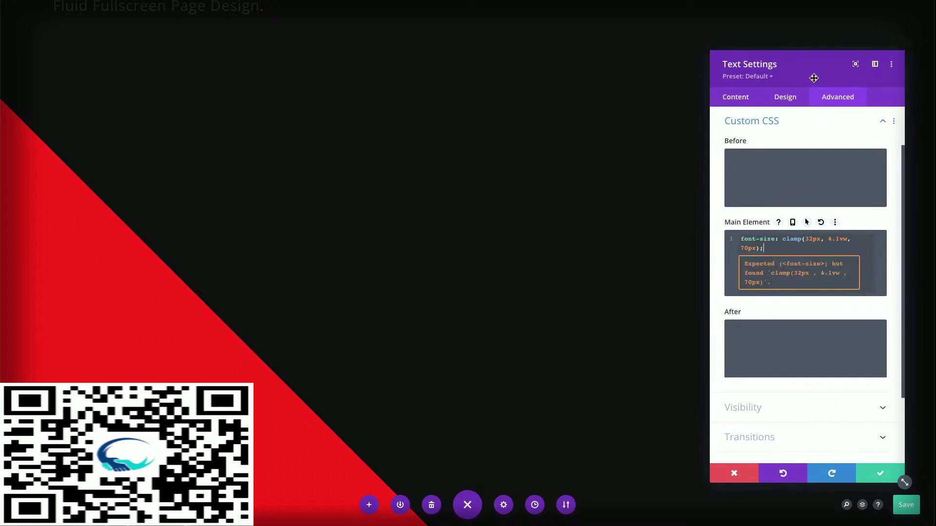
left_click_drag(813, 78, 783, 67)
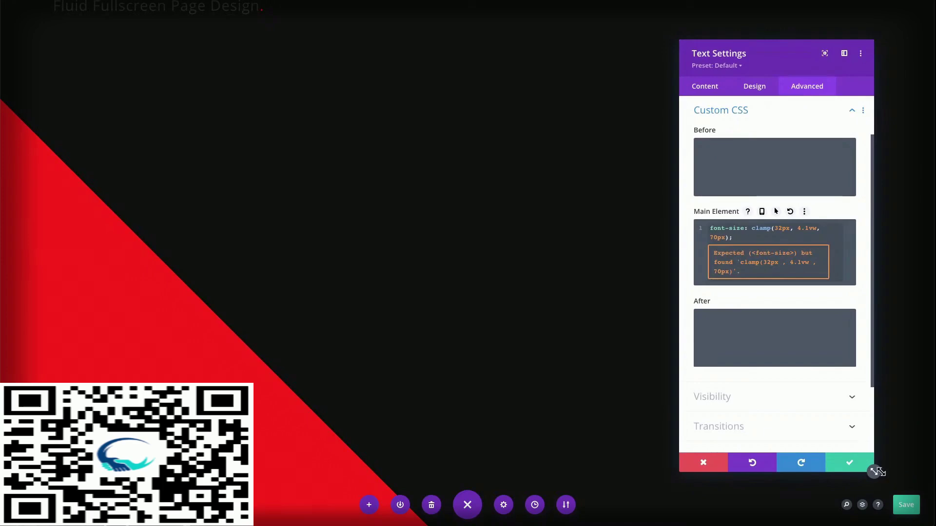
left_click_drag(874, 472, 894, 467)
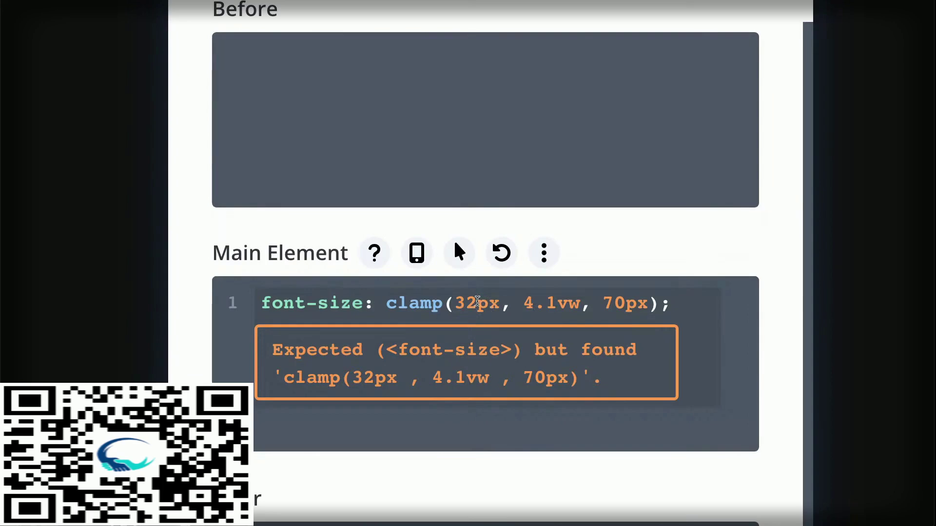
Examine the preferred and maximum font sizes in the Main Element's clamp rule
left_click_drag(582, 305, 522, 307)
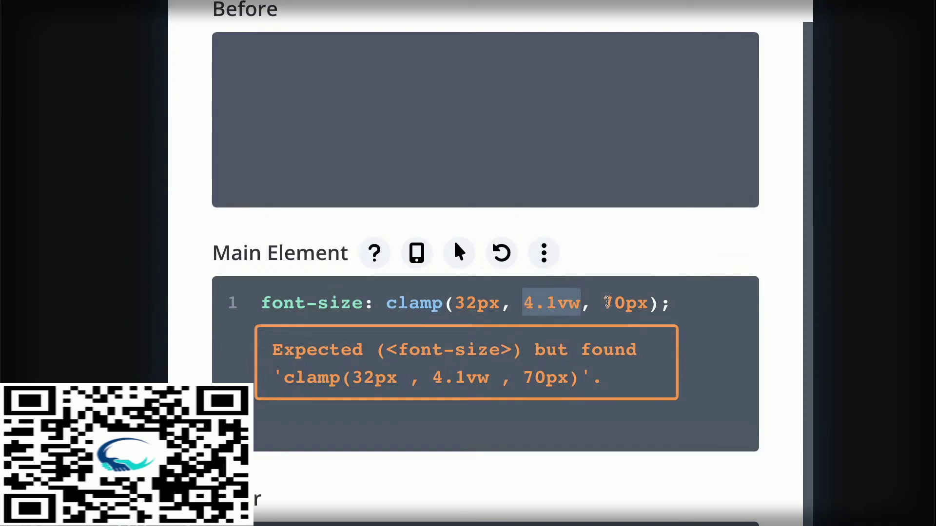
left_click(606, 303)
left_click_drag(604, 303, 646, 305)
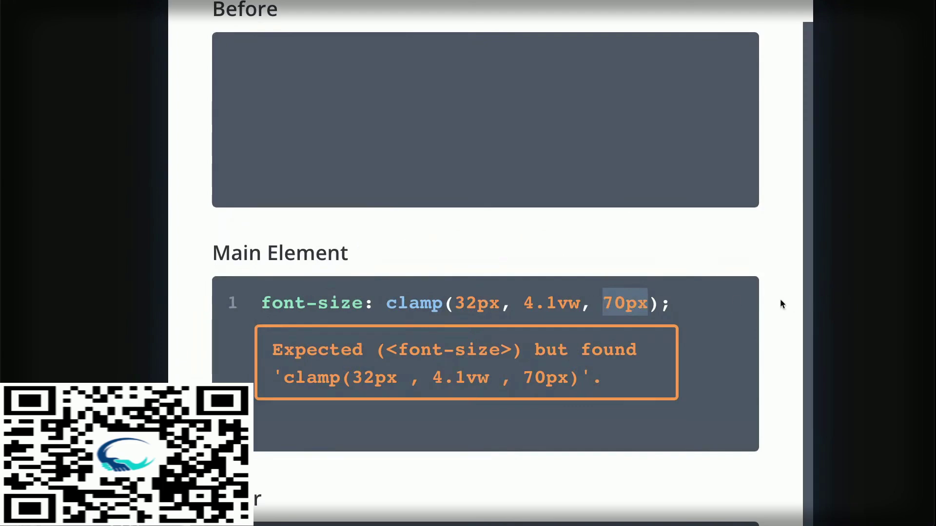
left_click(707, 302)
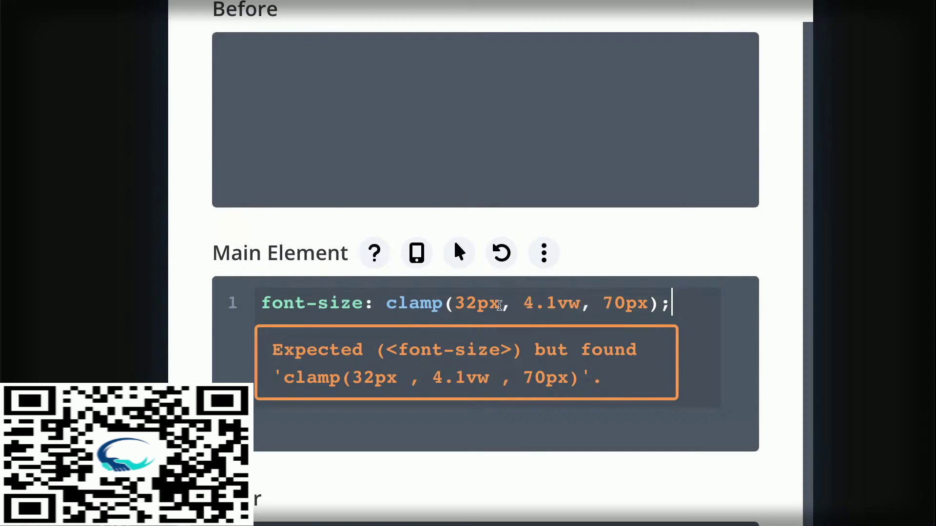
left_click_drag(581, 306, 522, 305)
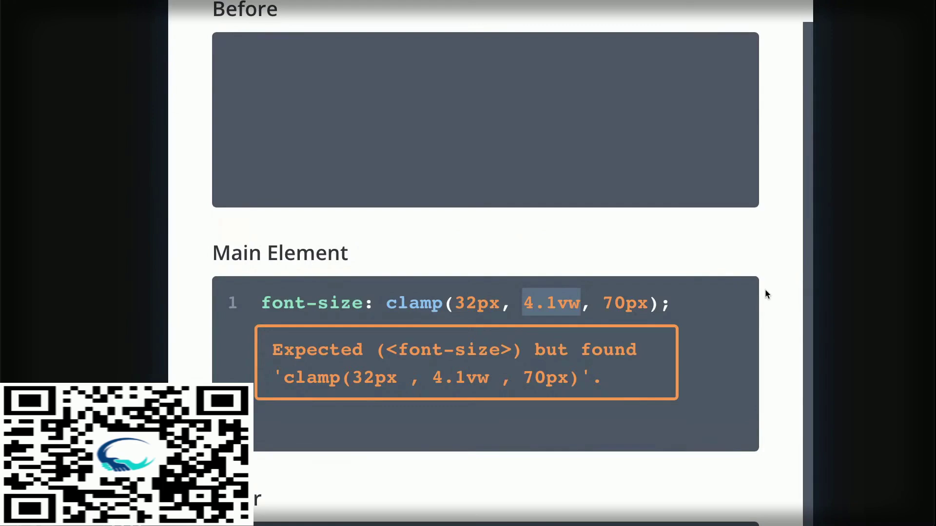
left_click(705, 303)
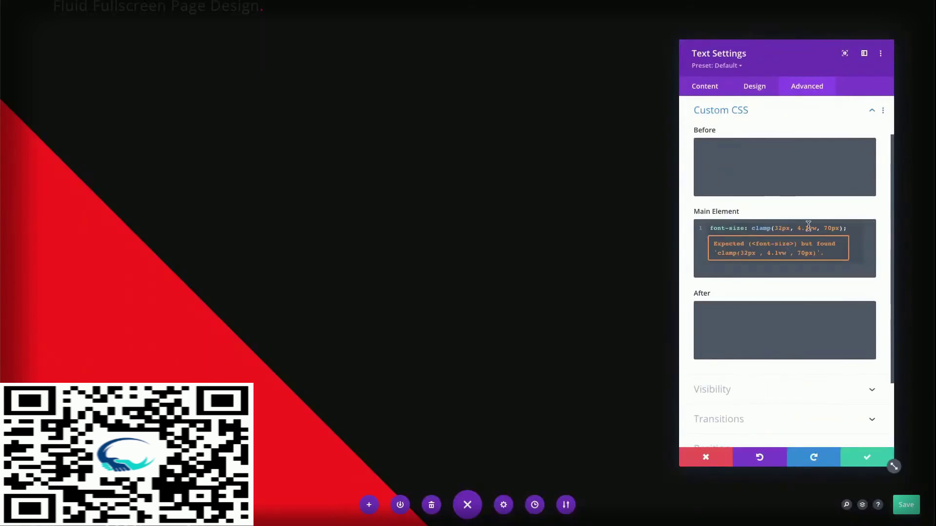
Set the H1 heading text size to 1em and check it against the module's Main Element custom CSS
mouse_move(769, 212)
left_click(763, 93)
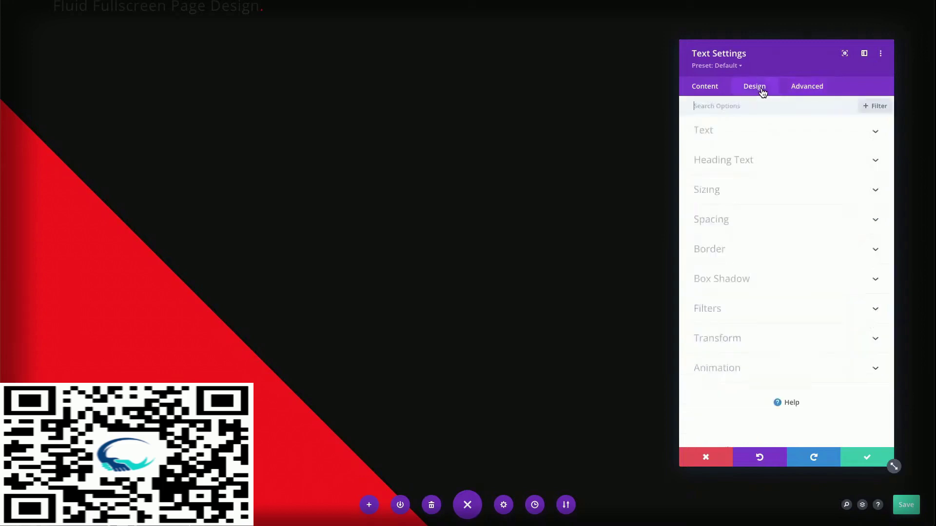
left_click(781, 163)
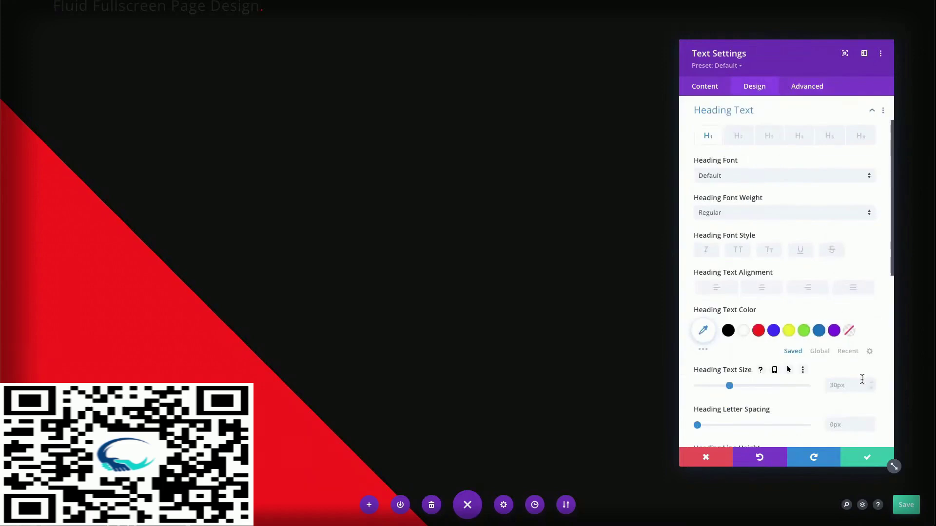
scroll(862, 380, "down", 3)
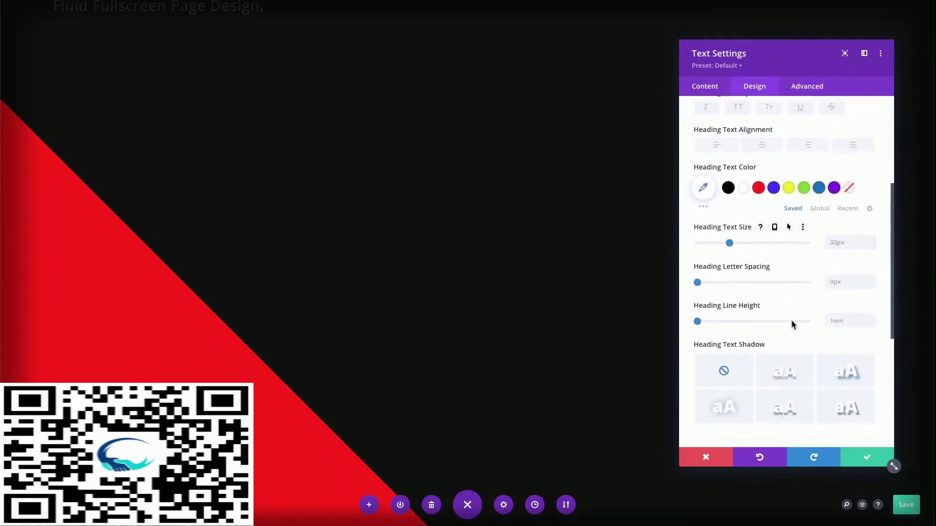
double_click(832, 242)
type("1px")
type("em")
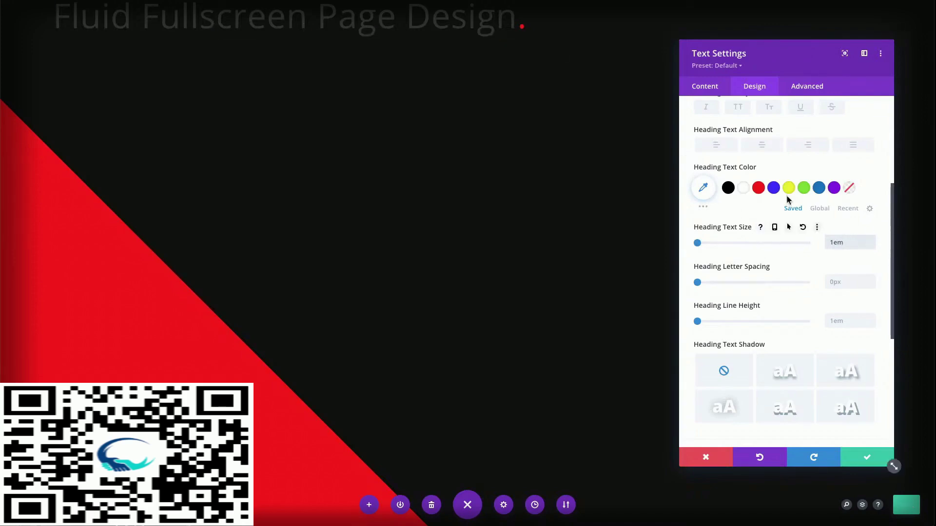
left_click(806, 89)
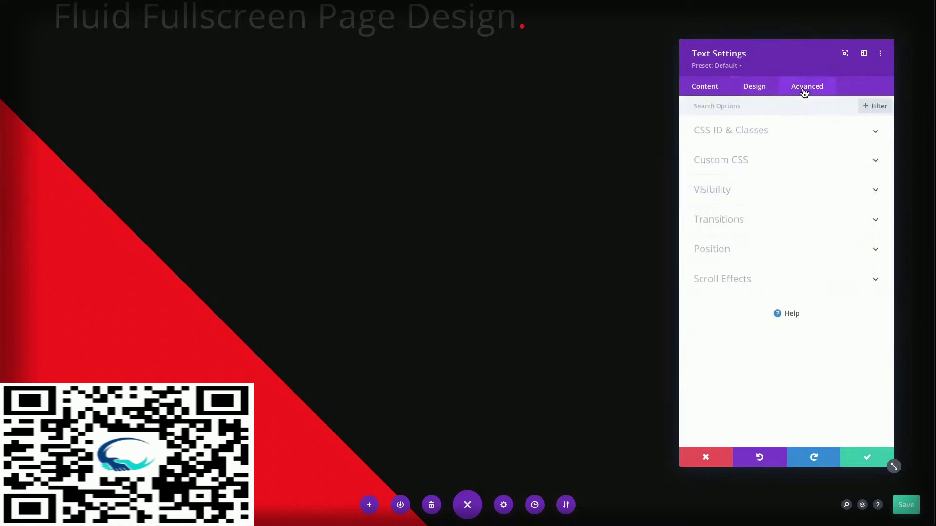
left_click(786, 169)
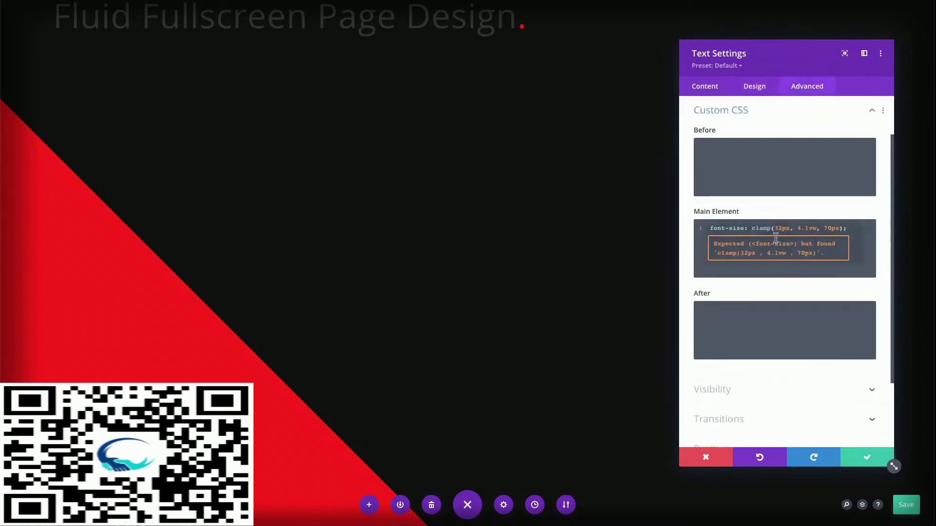
Try an H1 heading text size of 2em and return it to 1em
left_click(763, 91)
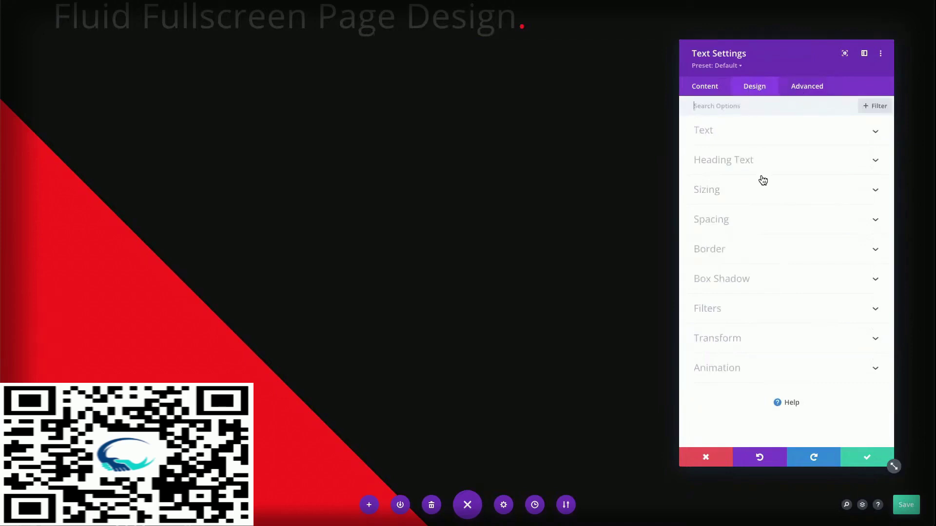
left_click(742, 138)
left_click(740, 137)
left_click(737, 160)
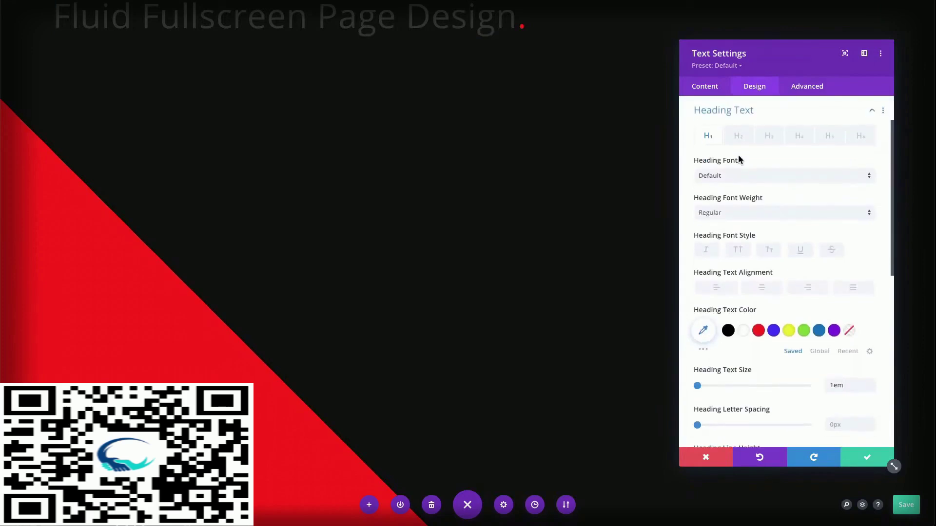
scroll(857, 356, "down", 3)
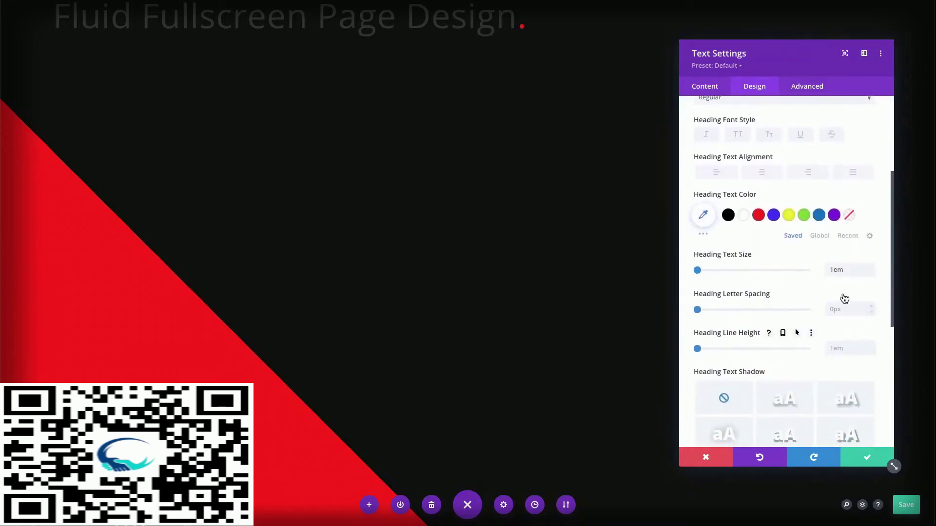
left_click(872, 268)
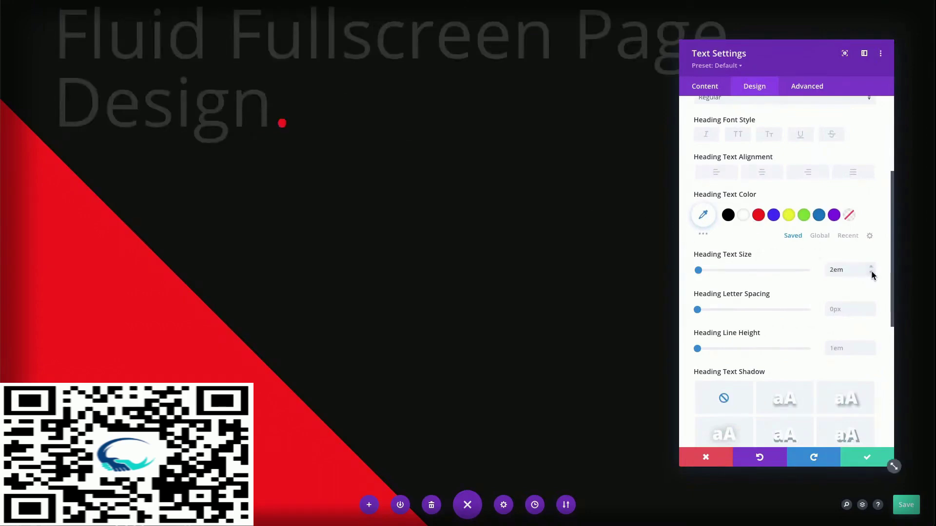
left_click(872, 275)
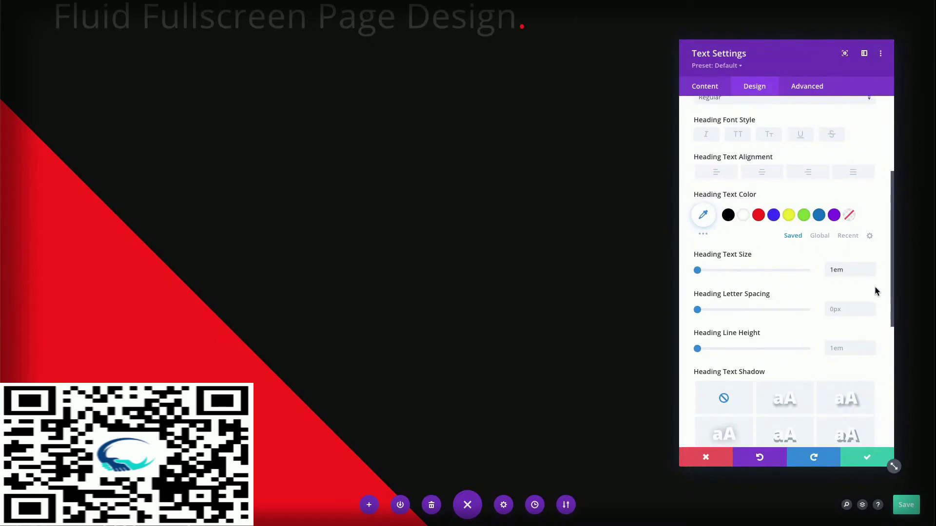
Set the H1 heading font to Montserrat
scroll(829, 288, "up", 3)
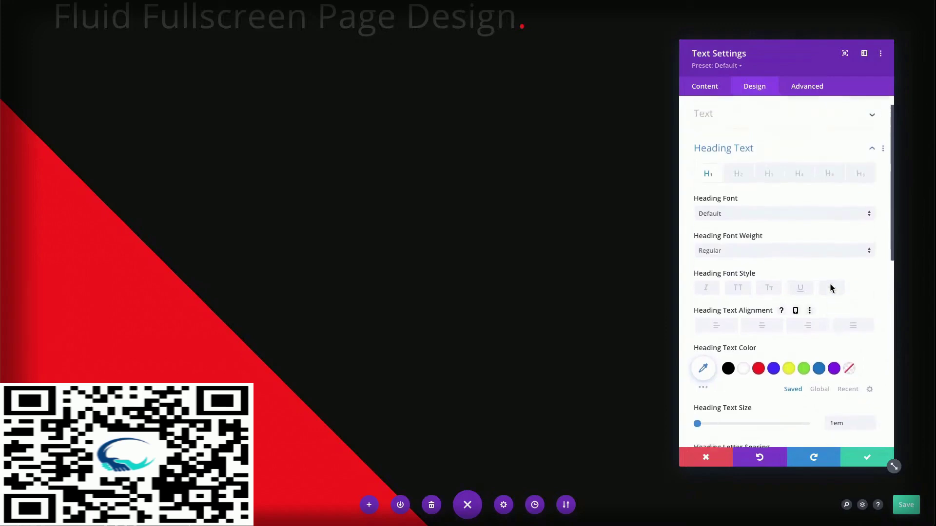
scroll(831, 288, "up", 1)
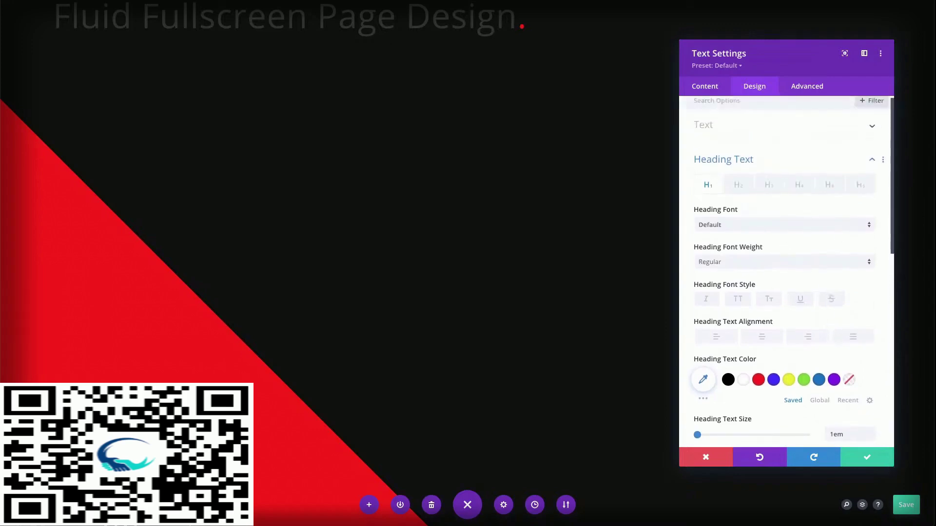
left_click(740, 225)
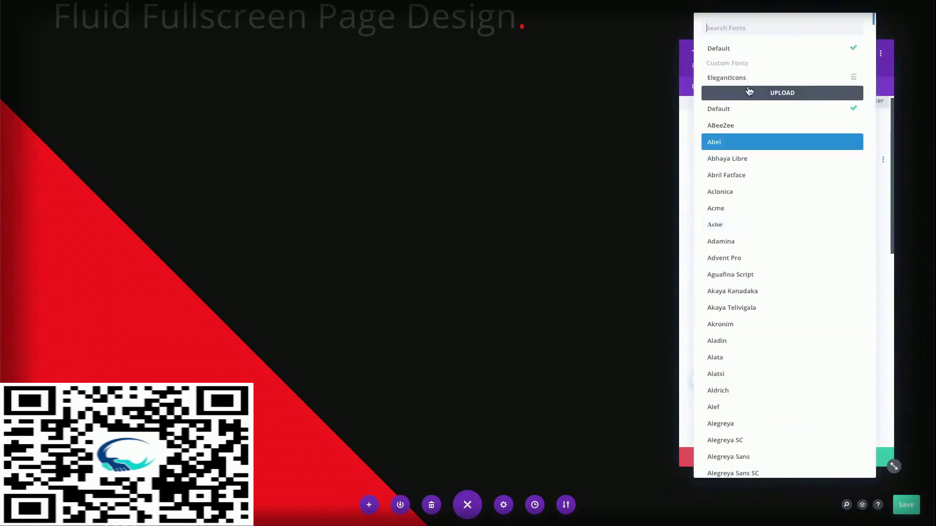
left_click(740, 31)
type("mont")
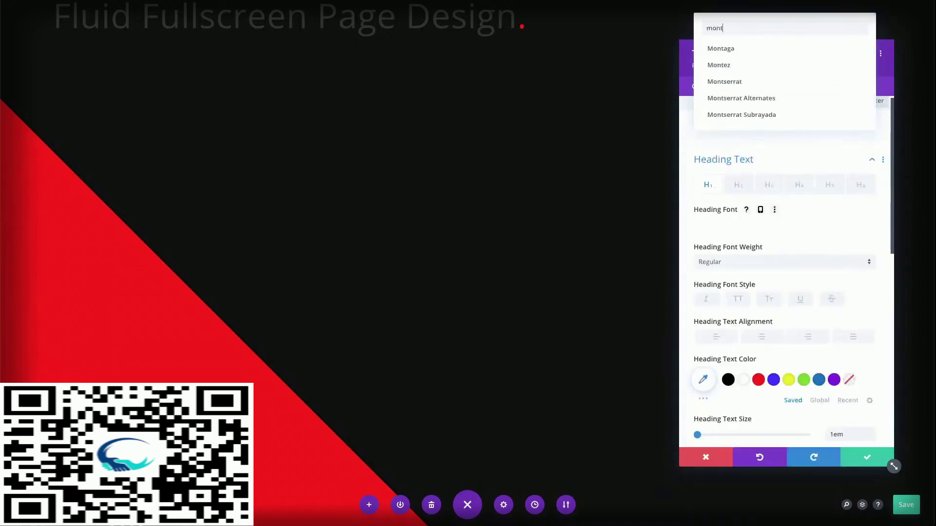
left_click(810, 81)
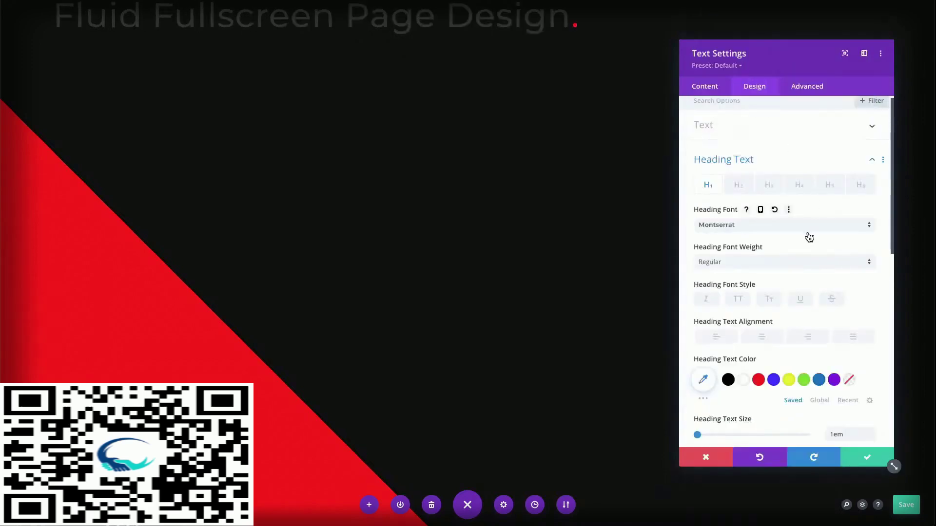
Set the H1 heading's font weight to Heavy and its text color to white
left_click(797, 265)
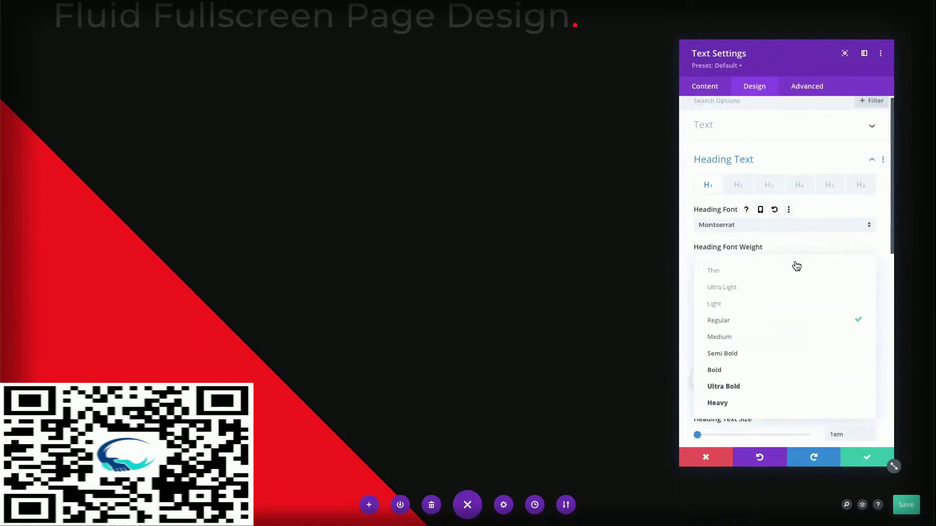
left_click(754, 411)
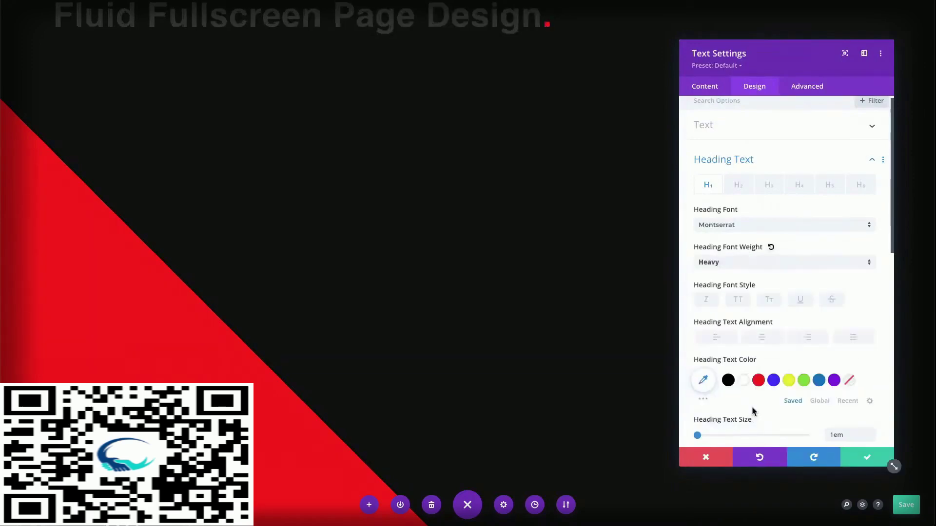
left_click(744, 381)
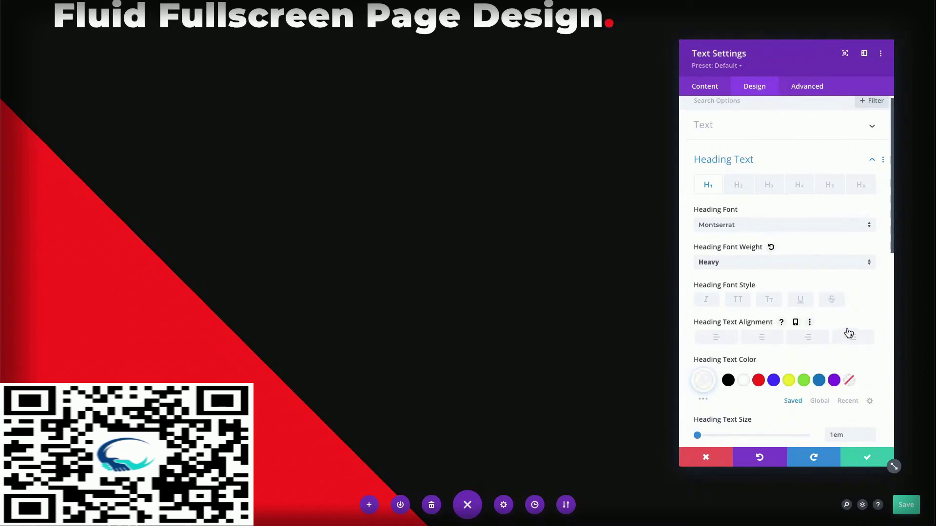
Set the H1 heading's letter spacing to 0.01em and its line height to 1.2em
scroll(830, 321, "down", 4)
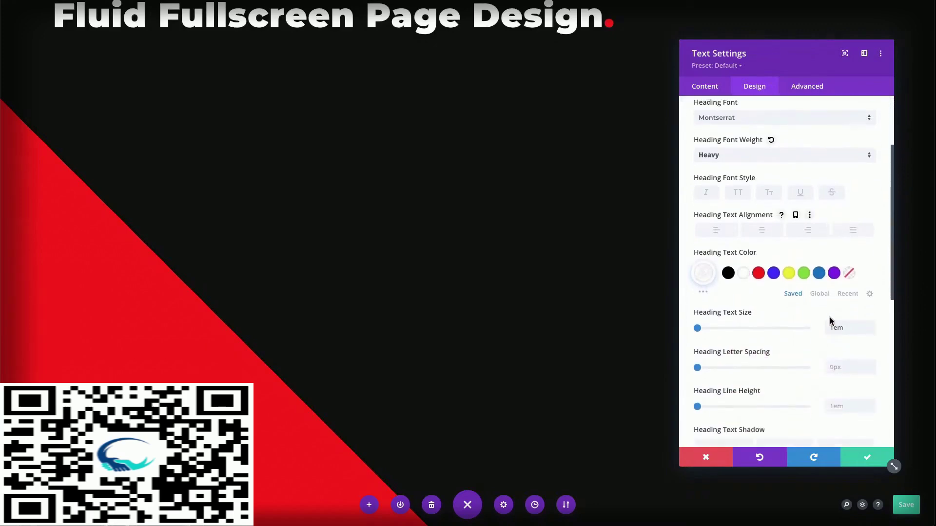
left_click(847, 300)
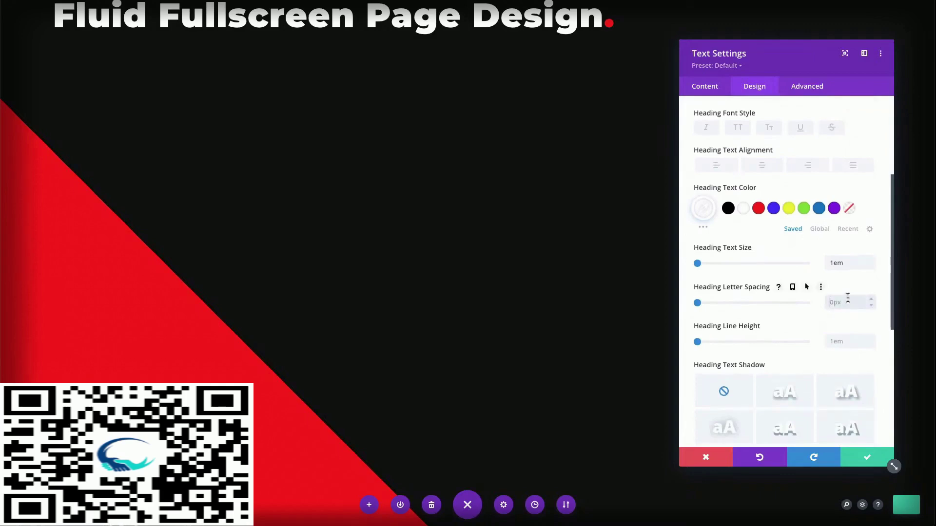
type("0.01em")
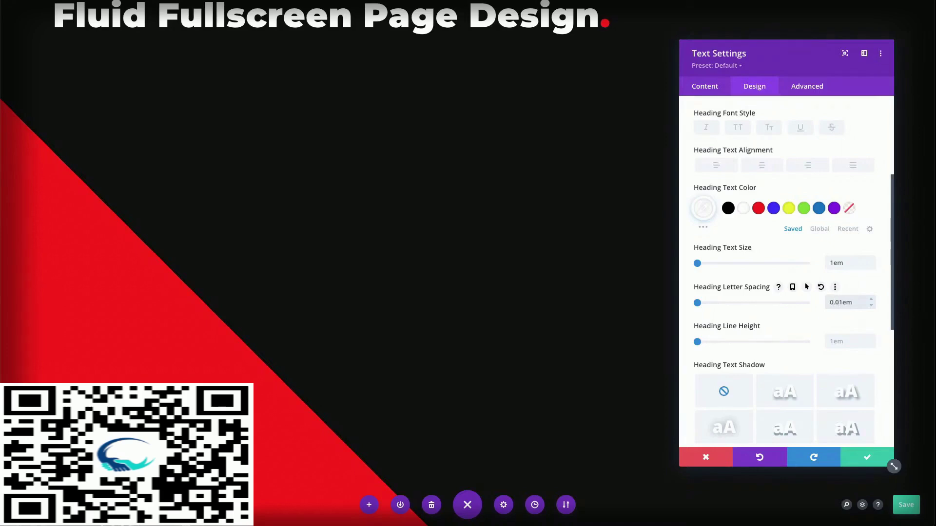
left_click(872, 339)
left_click(871, 339)
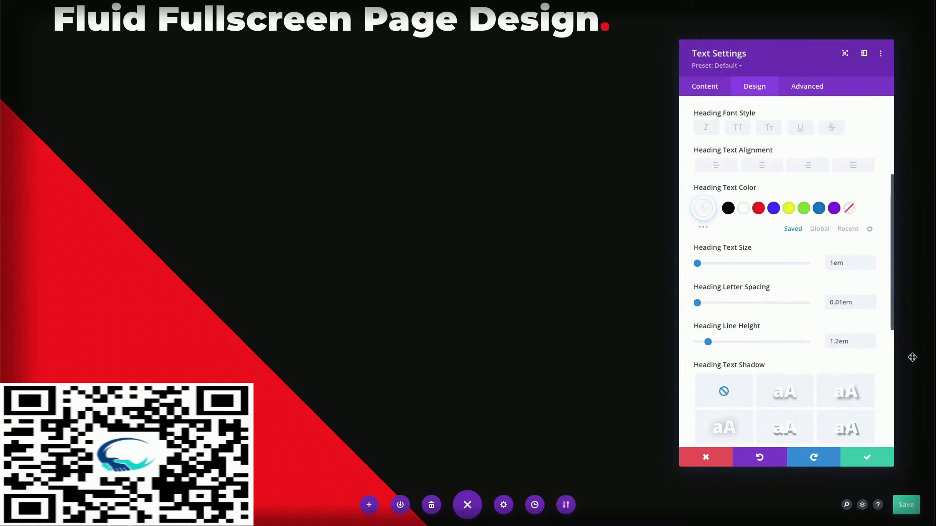
Link the text module's top/bottom and left/right padding, try 2em on all four sides, and reduce them to 1em
scroll(844, 356, "down", 3)
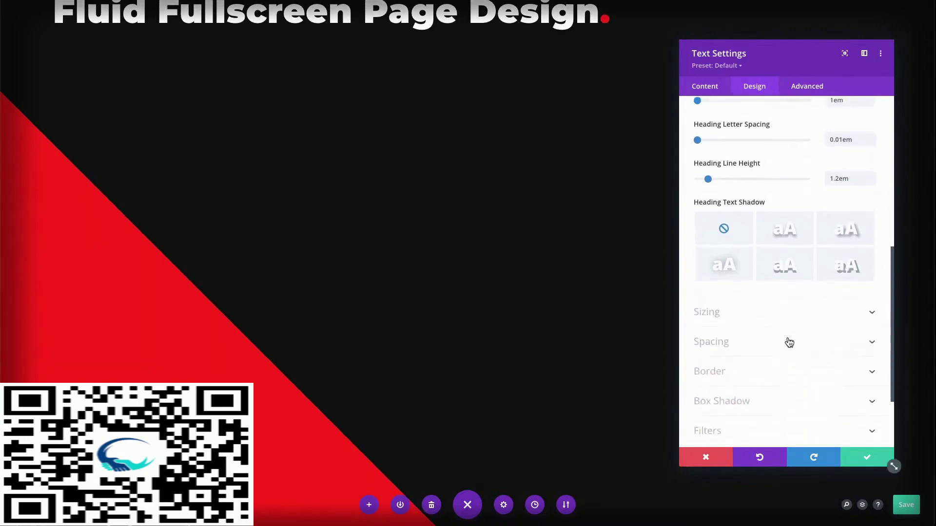
left_click(769, 324)
left_click(769, 382)
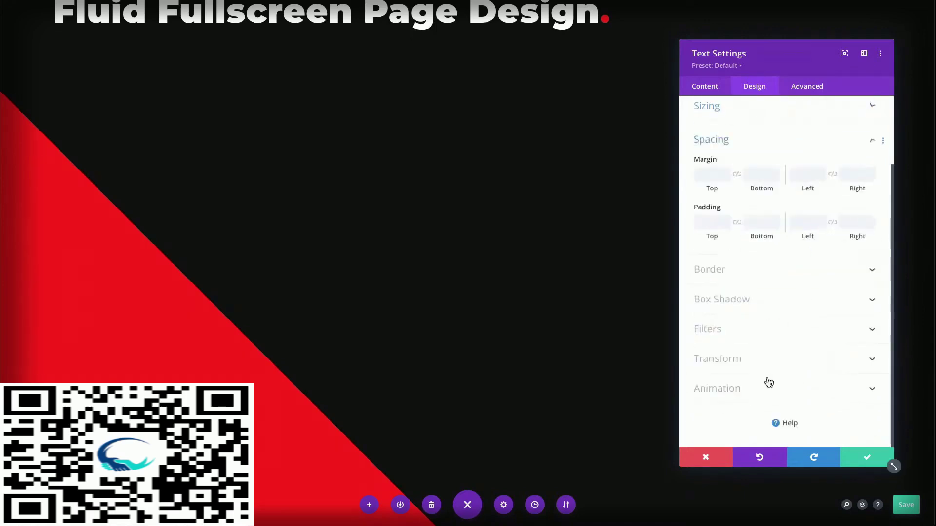
left_click(703, 222)
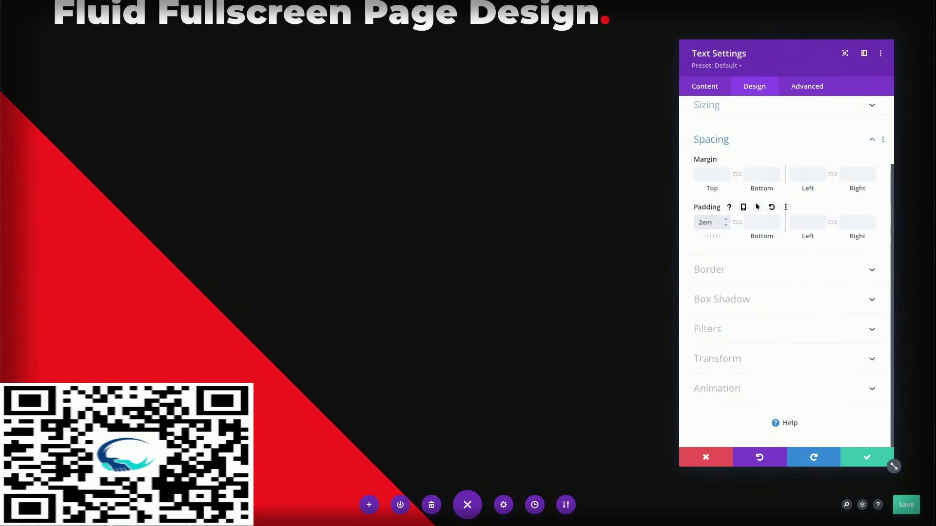
left_click(736, 222)
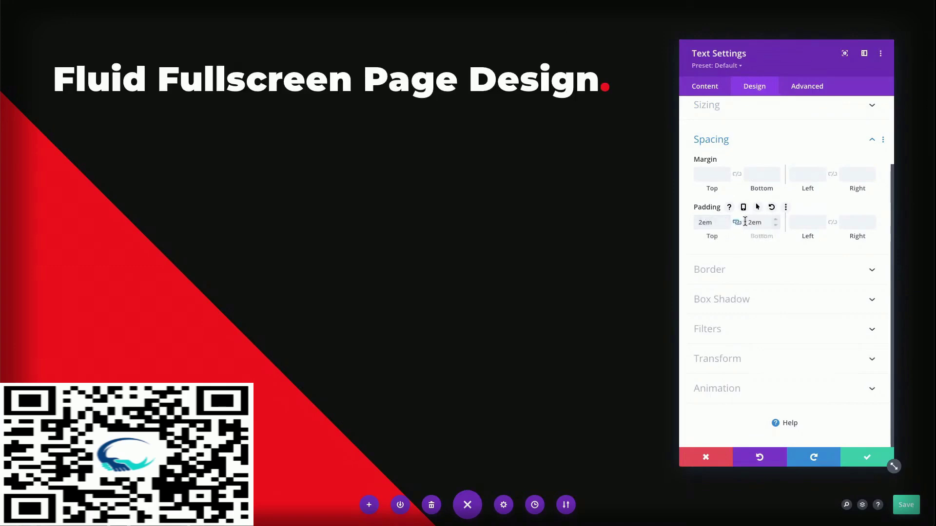
left_click(801, 223)
type("2em")
left_click(832, 222)
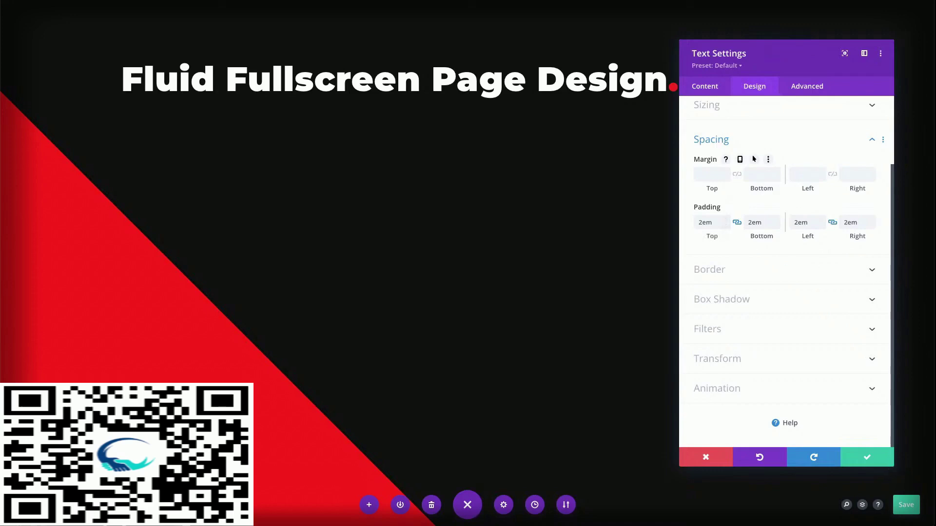
left_click(725, 225)
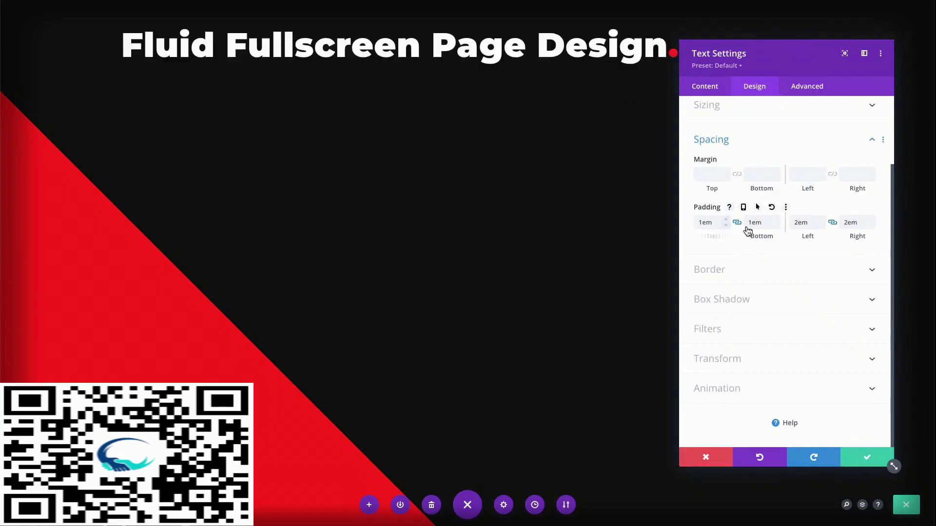
left_click(822, 225)
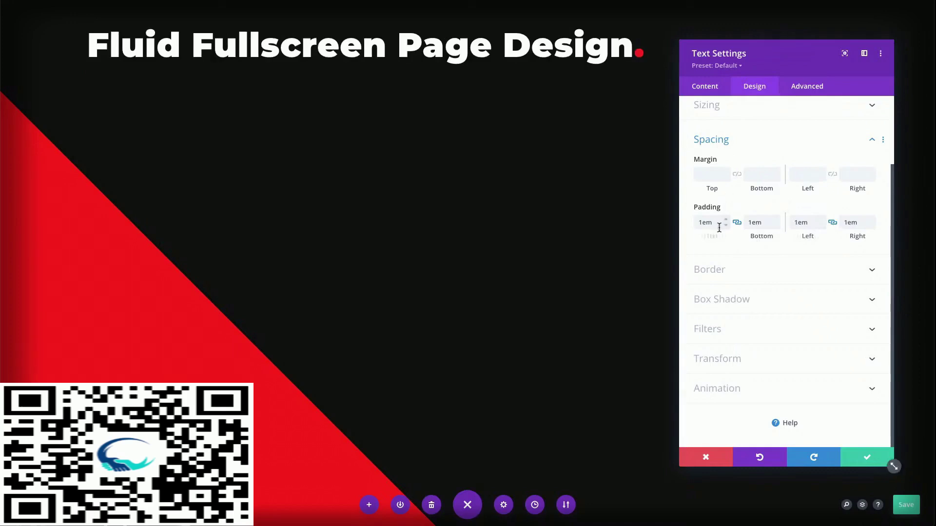
Give the text module a border width of 1em on all sides and check it against the Main Element's clamp rule
left_click(721, 281)
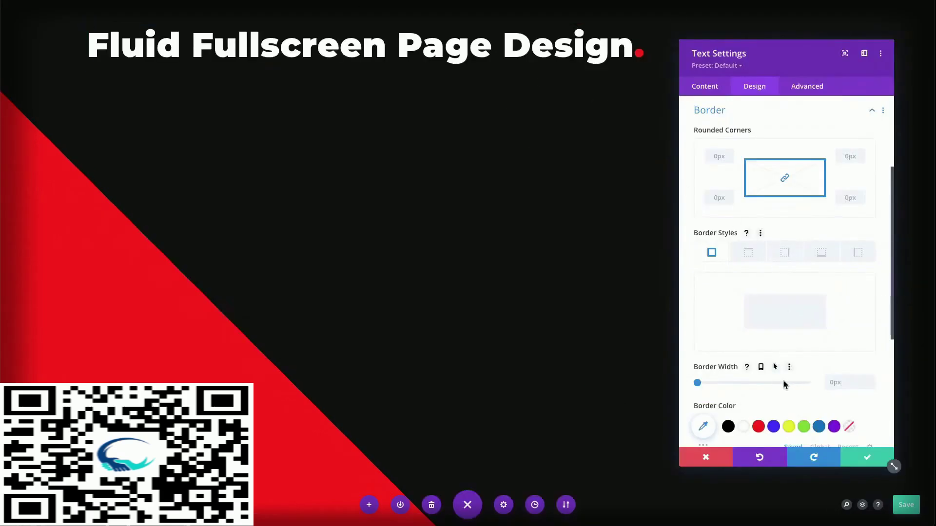
scroll(782, 379, "down", 3)
left_click(847, 298)
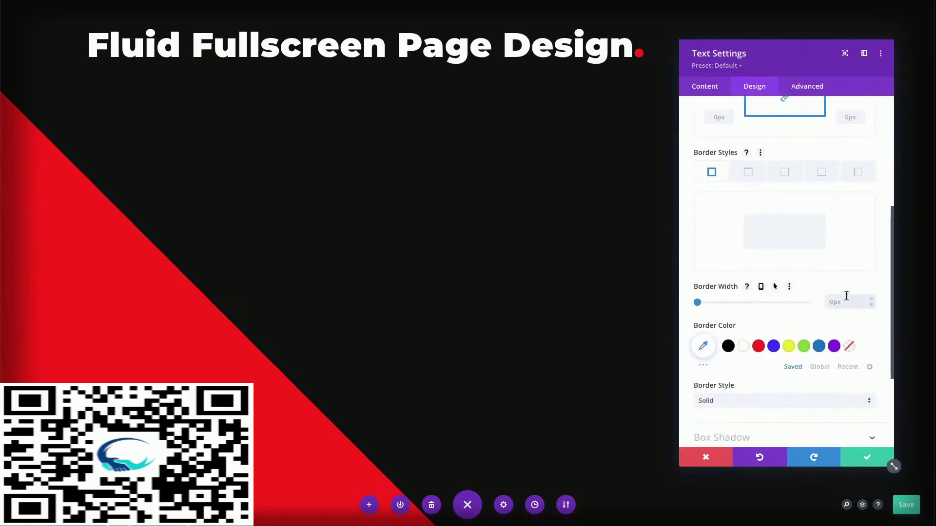
type("1em")
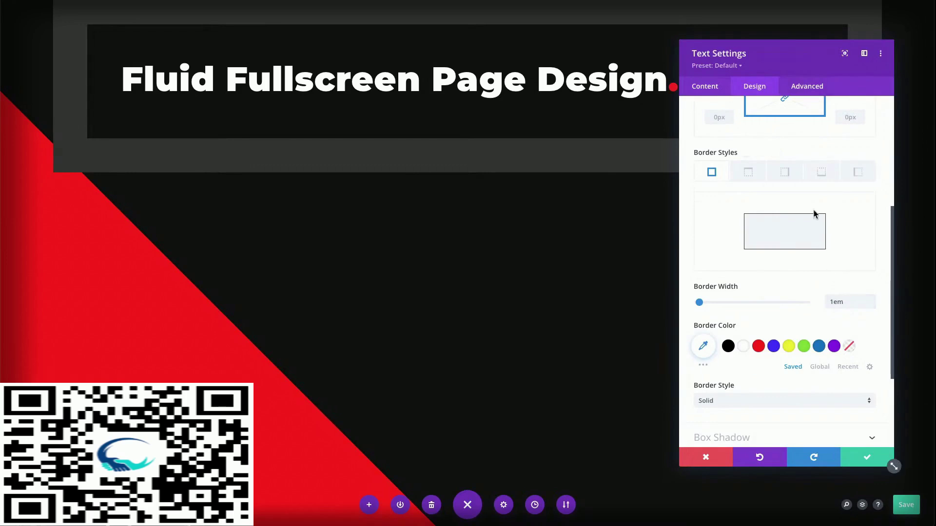
left_click(812, 87)
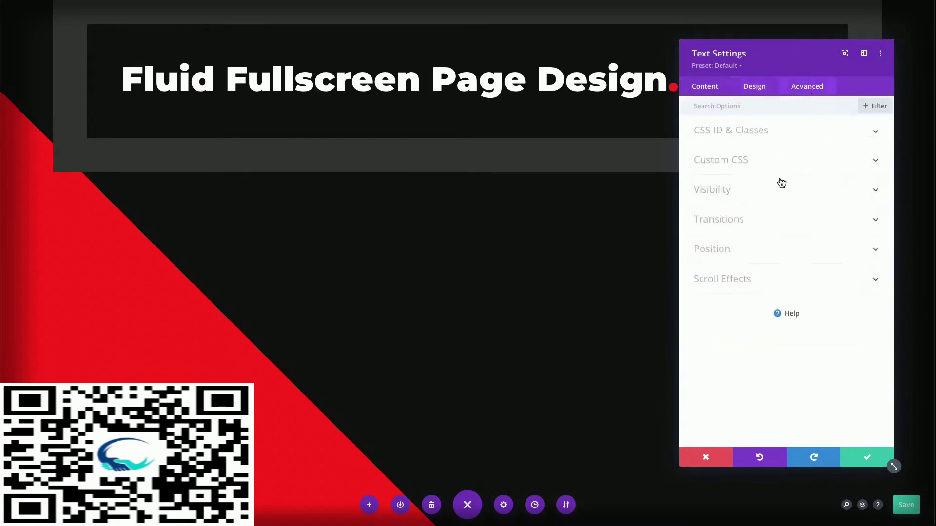
left_click(781, 165)
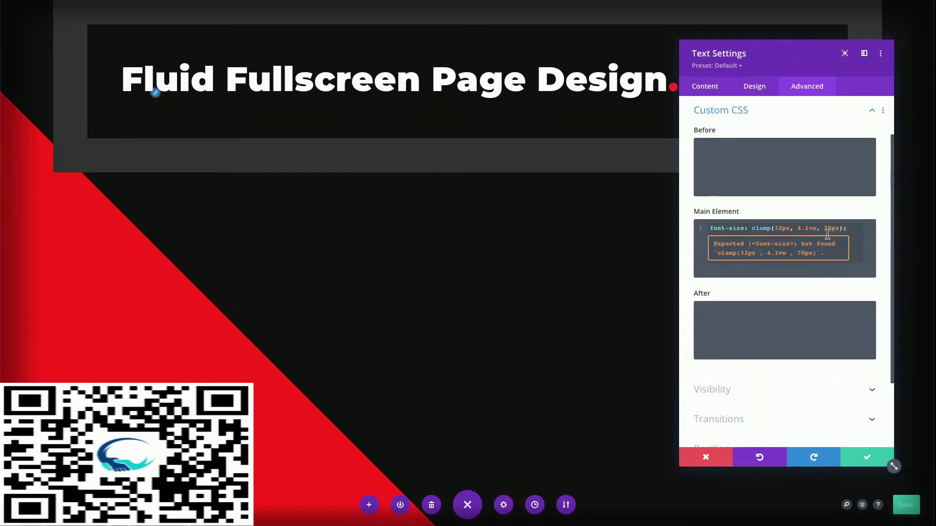
Set the text module's border color to white on all sides
left_click(760, 88)
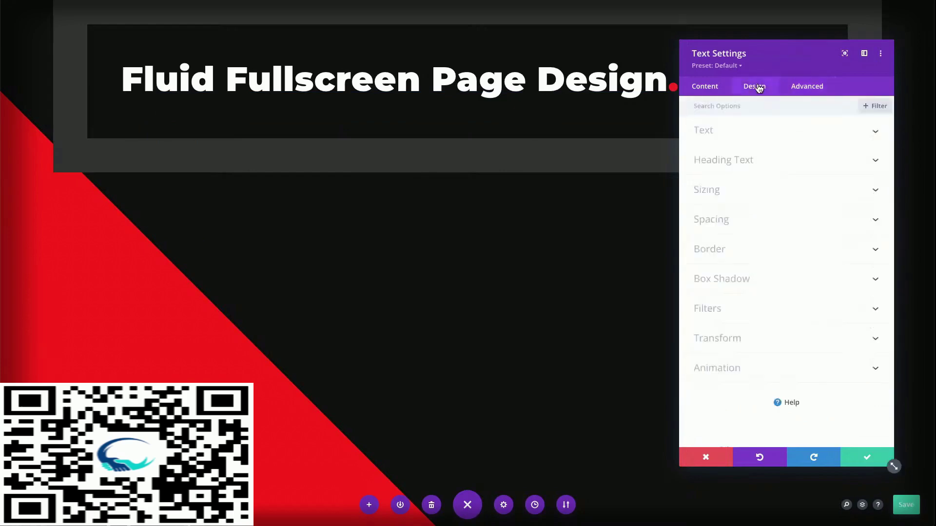
left_click(760, 254)
scroll(759, 253, "down", 1)
scroll(777, 339, "down", 2)
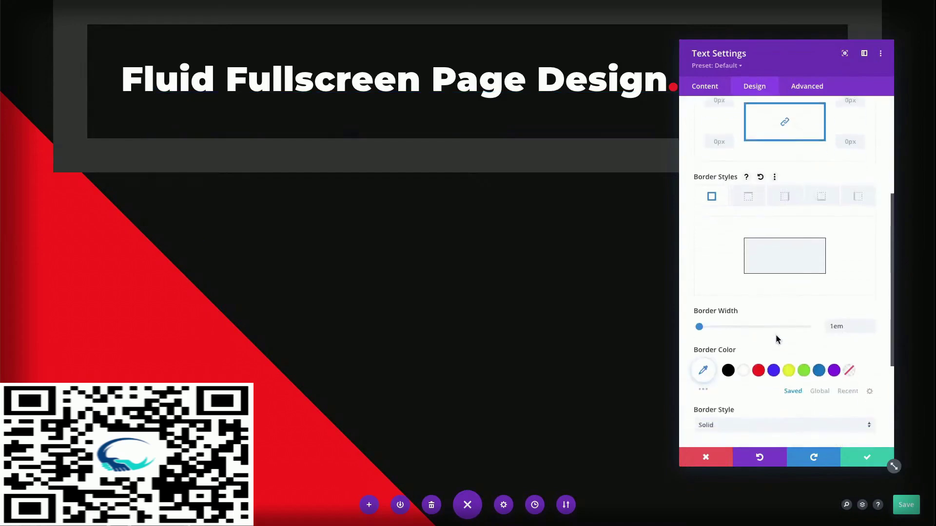
left_click(743, 353)
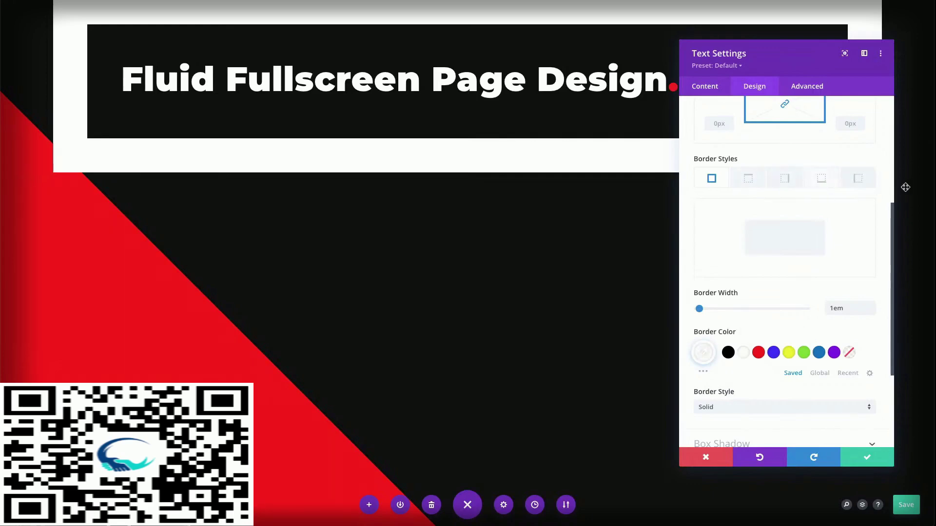
Make the text module's left and bottom borders transparent
left_click(858, 178)
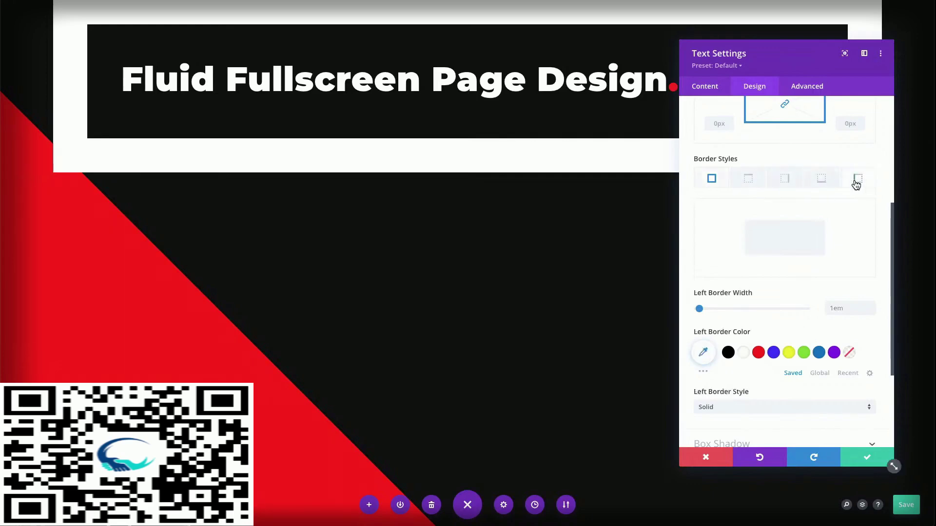
left_click(849, 353)
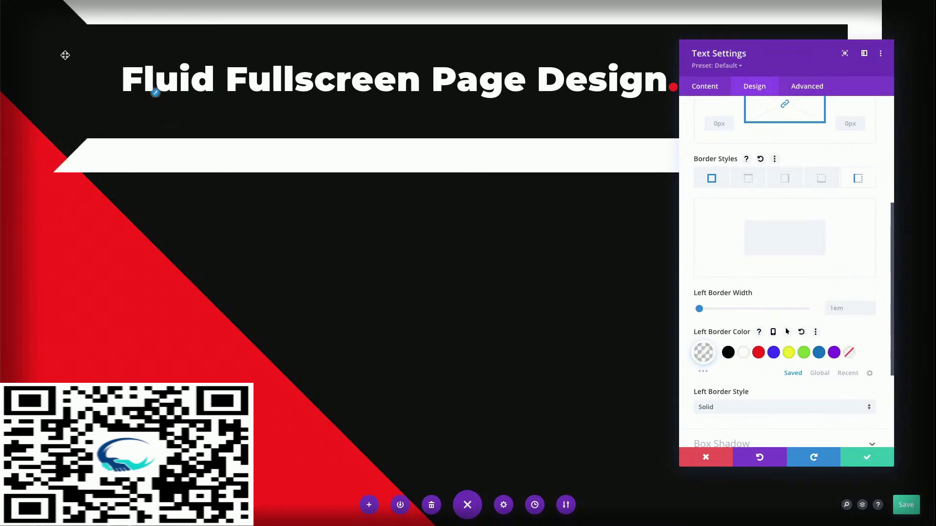
left_click(820, 179)
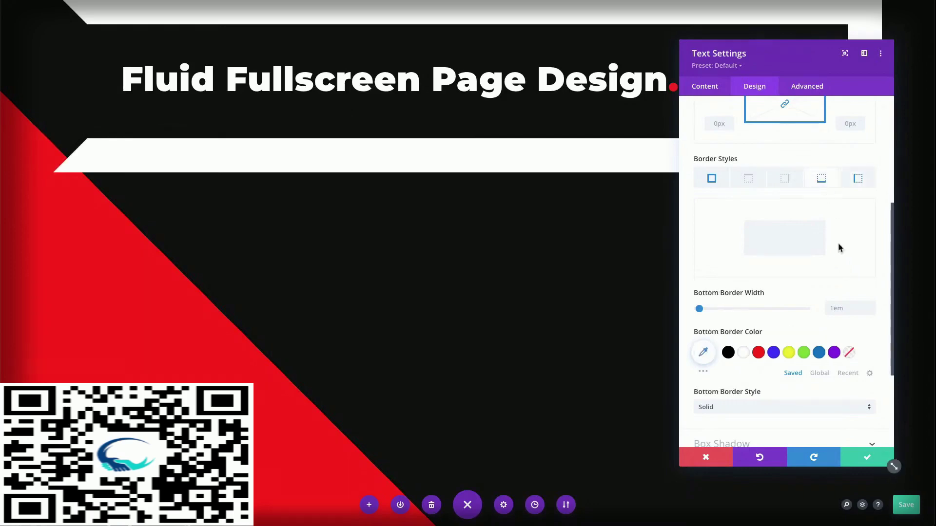
left_click(850, 354)
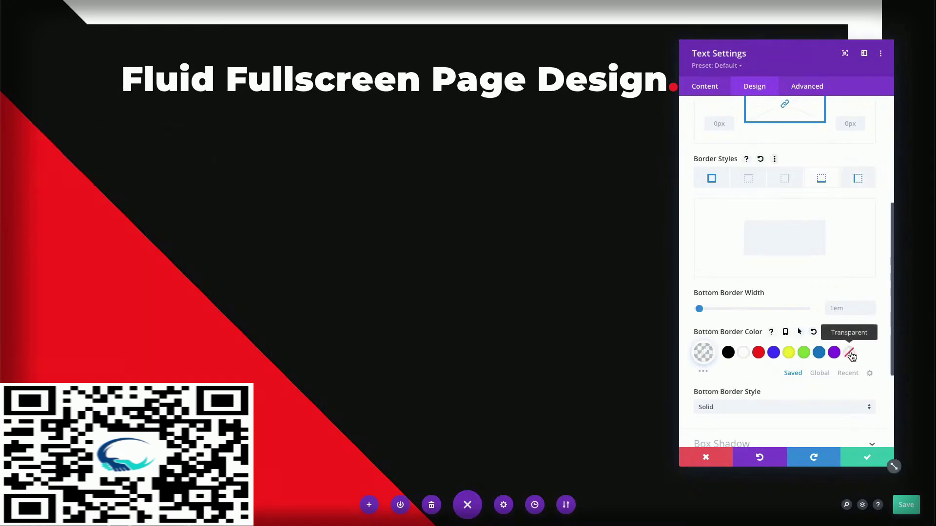
Move the settings window clear of the heading and open the text module's sizing options
left_click_drag(809, 74, 830, 59)
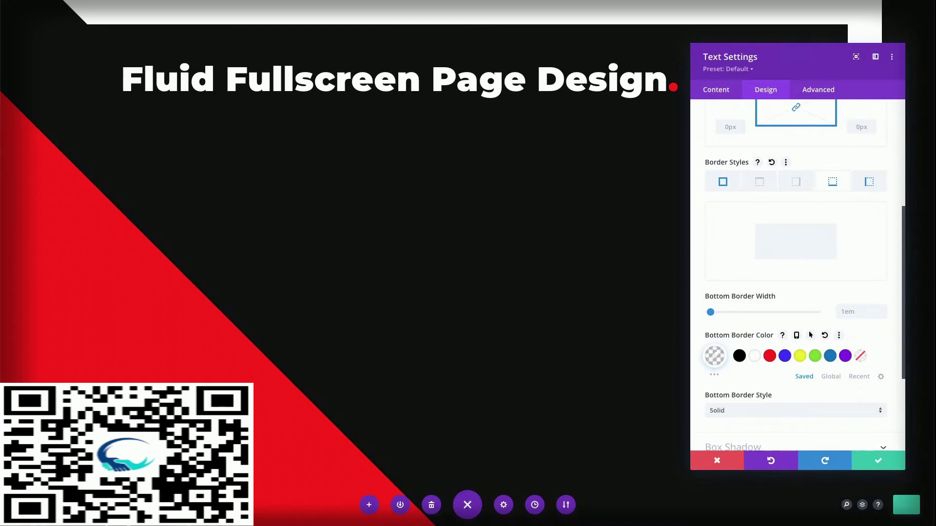
scroll(758, 148, "up", 5)
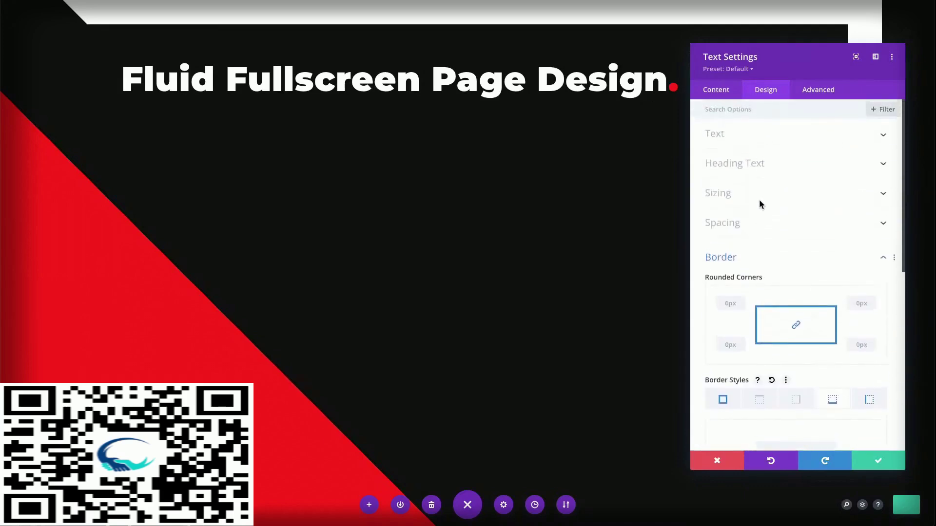
left_click(761, 200)
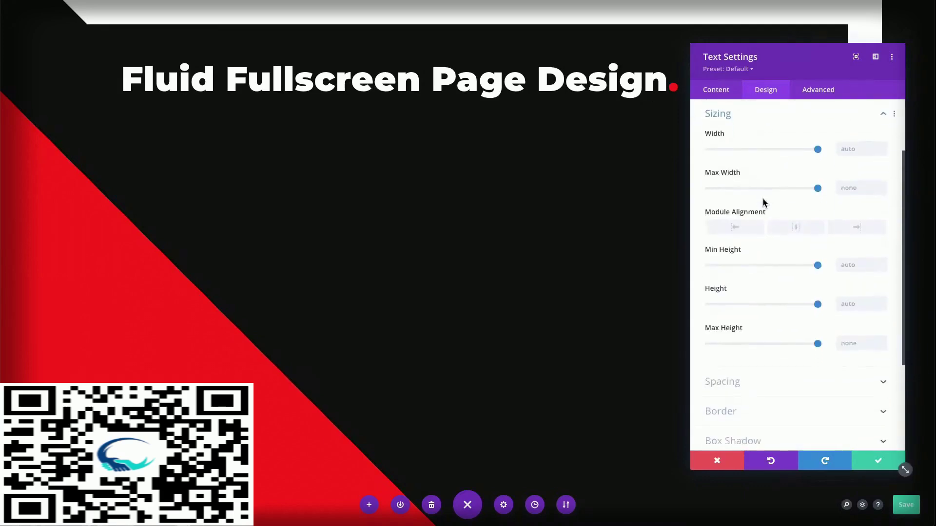